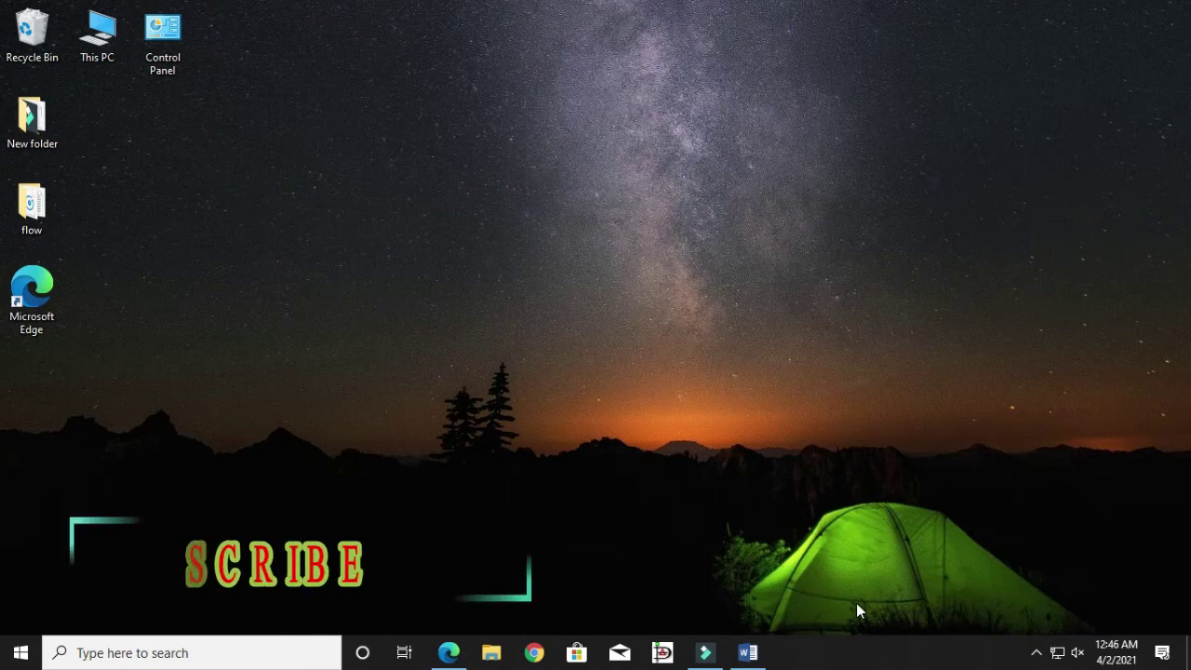
# Restore the urdu Word document and select the MS Office list item.
pyautogui.click(749, 654)
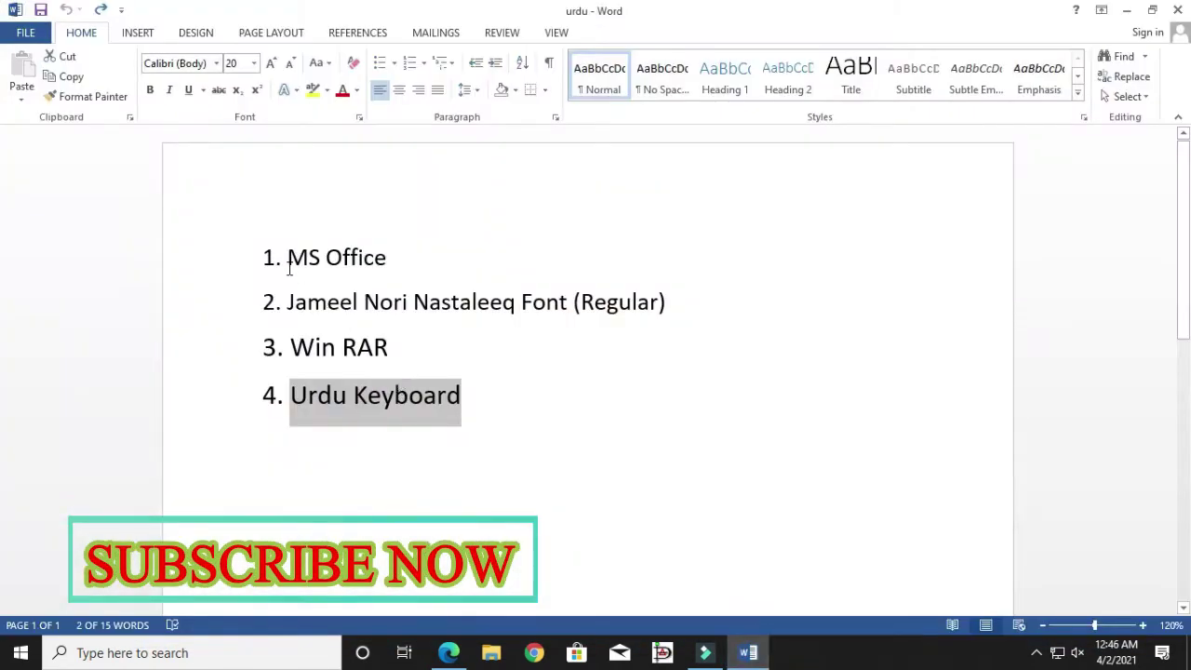
pyautogui.moveTo(287, 260); pyautogui.dragTo(376, 260)
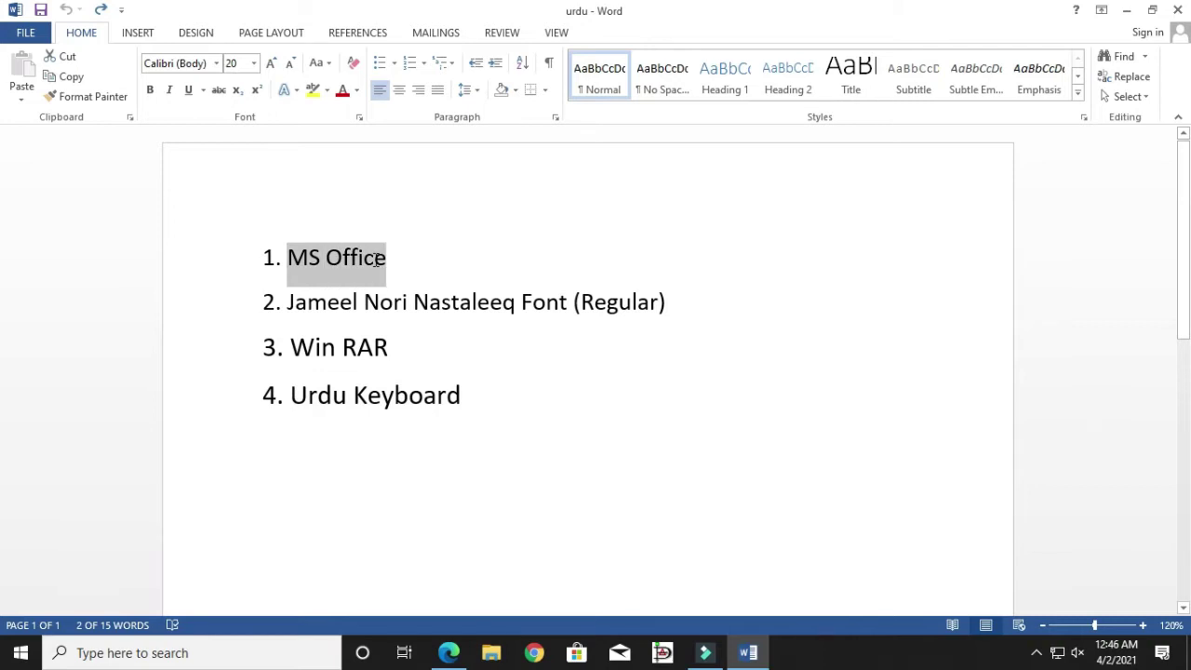
pyautogui.click(432, 273)
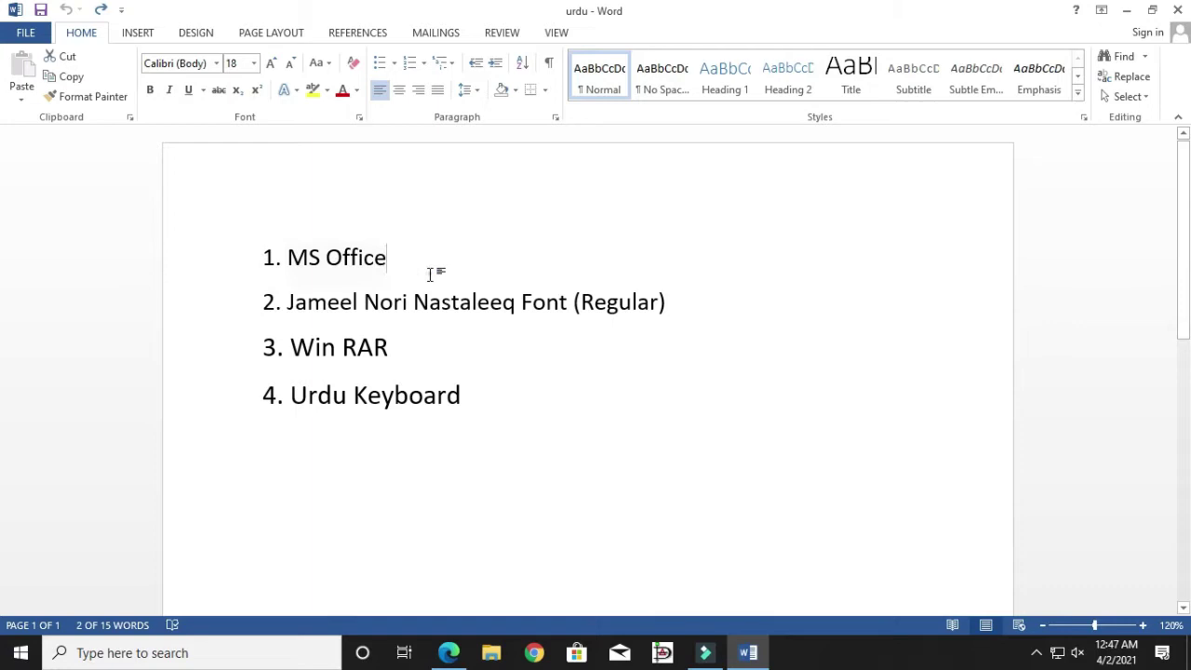
pyautogui.tripleClick(397, 264)
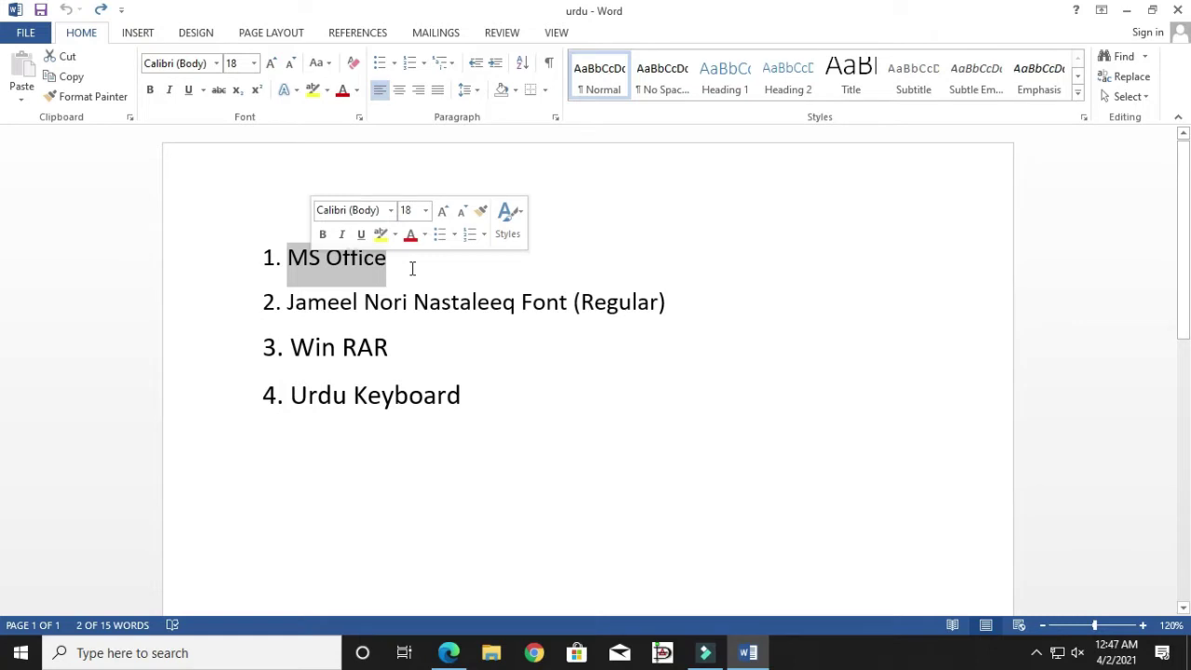
# Highlight the Jameel Nori Nastaleeq Font, Win RAR and Urdu Keyboard items, then MS Office again.
pyautogui.moveTo(290, 311); pyautogui.dragTo(619, 316)
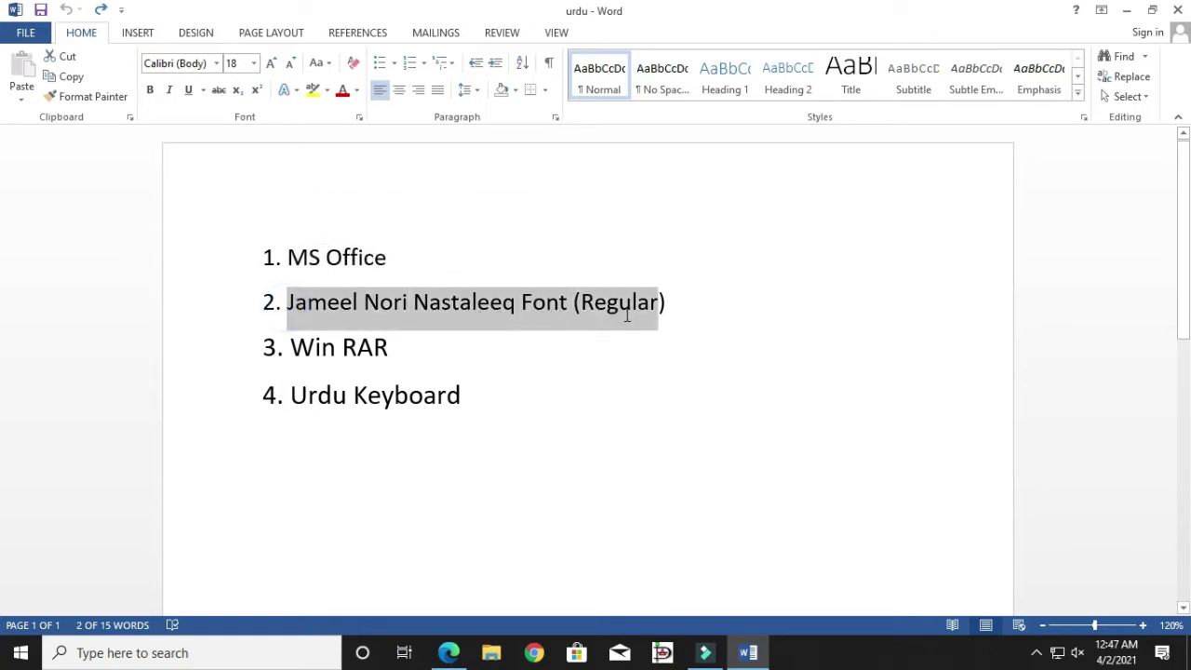
pyautogui.moveTo(666, 309); pyautogui.dragTo(667, 318)
pyautogui.tripleClick(419, 364)
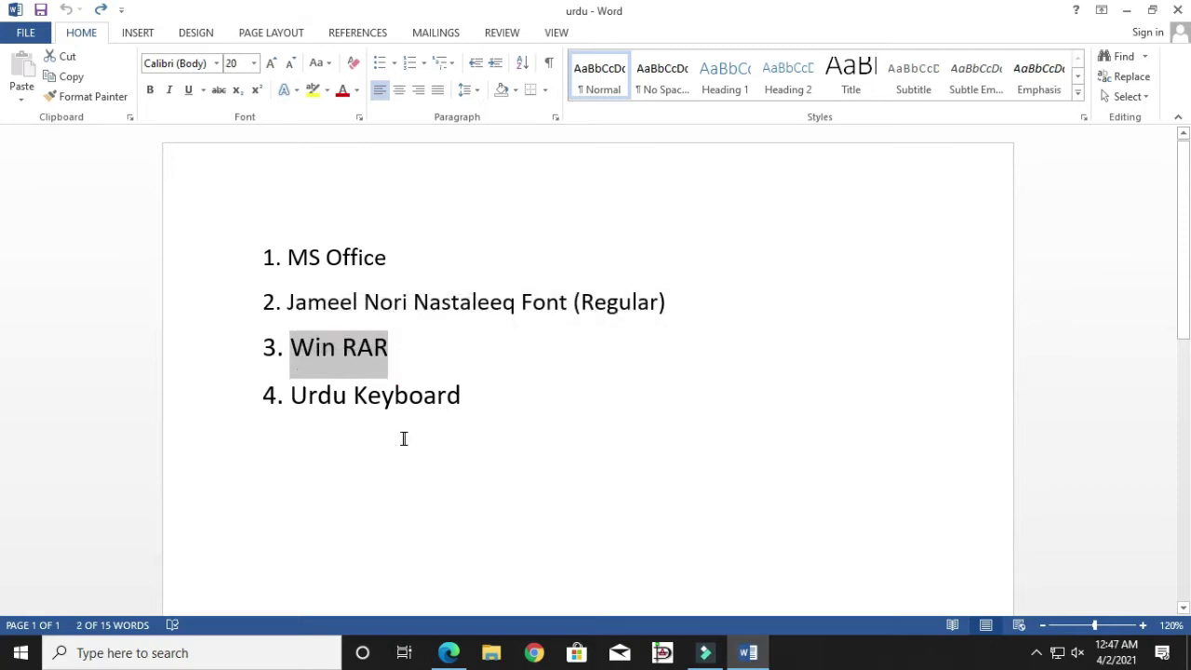
pyautogui.moveTo(292, 407); pyautogui.dragTo(391, 411)
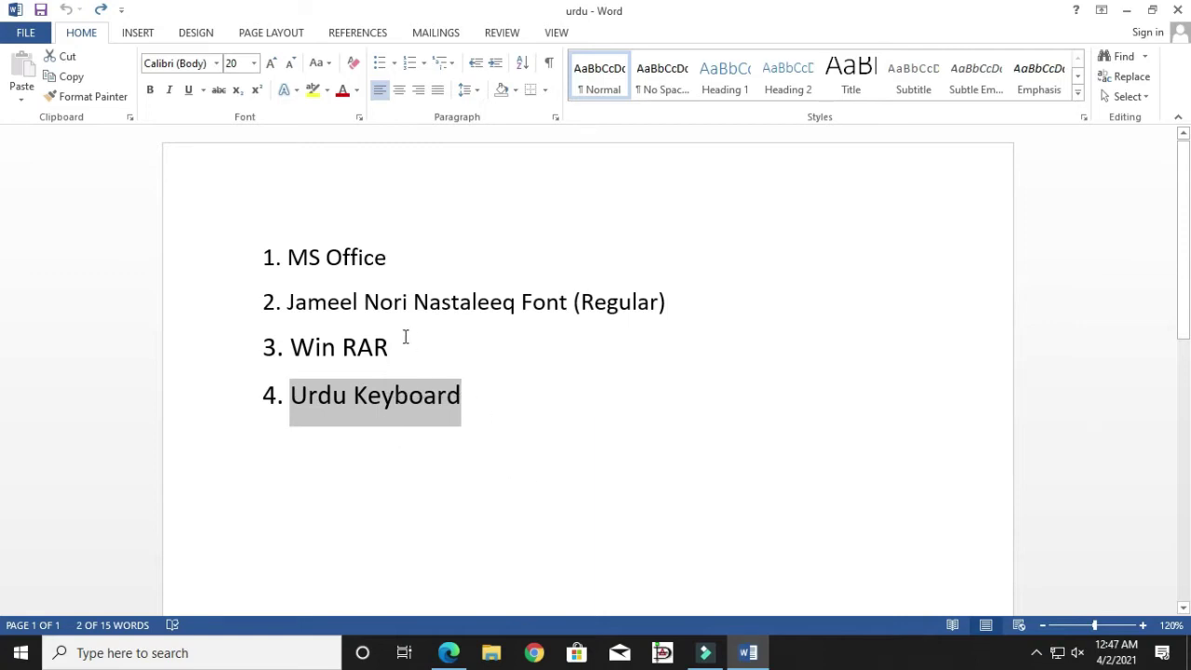
pyautogui.moveTo(398, 259); pyautogui.dragTo(301, 264)
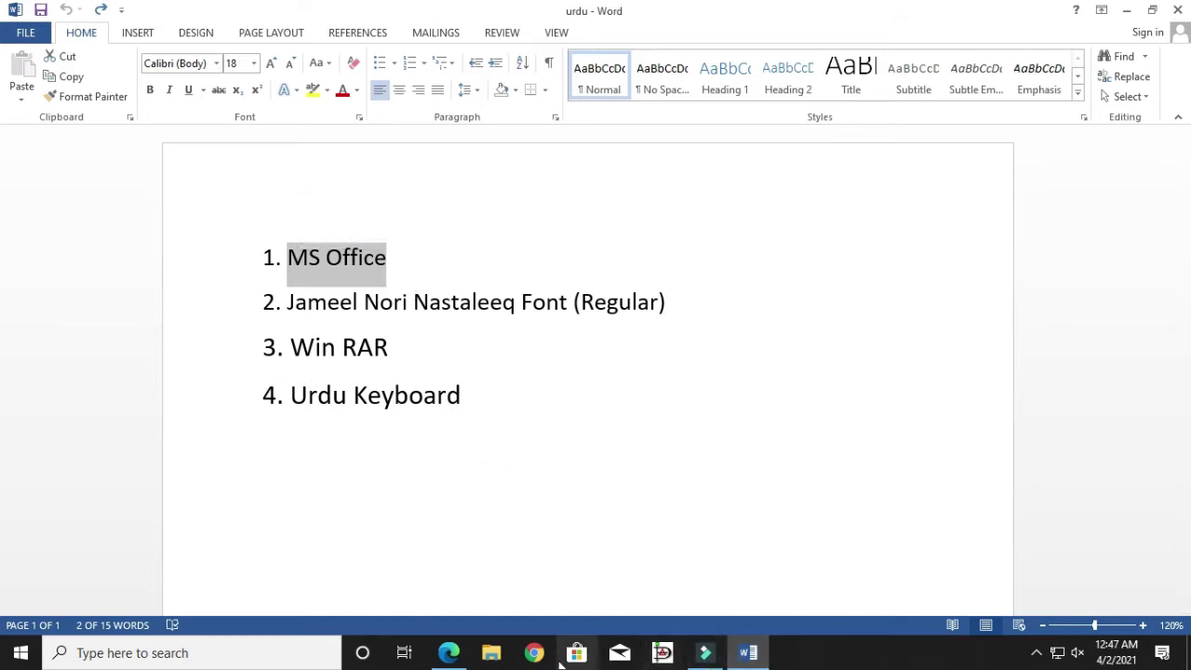
# In Chrome, search for 'JAMEEL NORI NASTALEEQ' font regular.
pyautogui.click(534, 653)
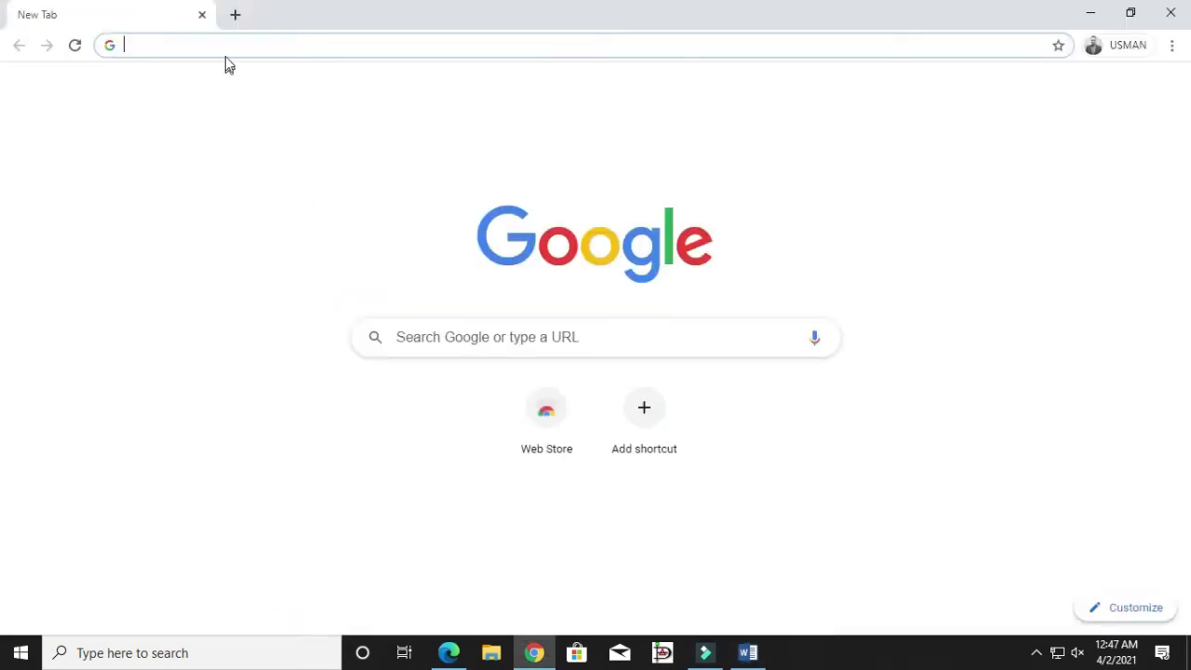
pyautogui.click(226, 46)
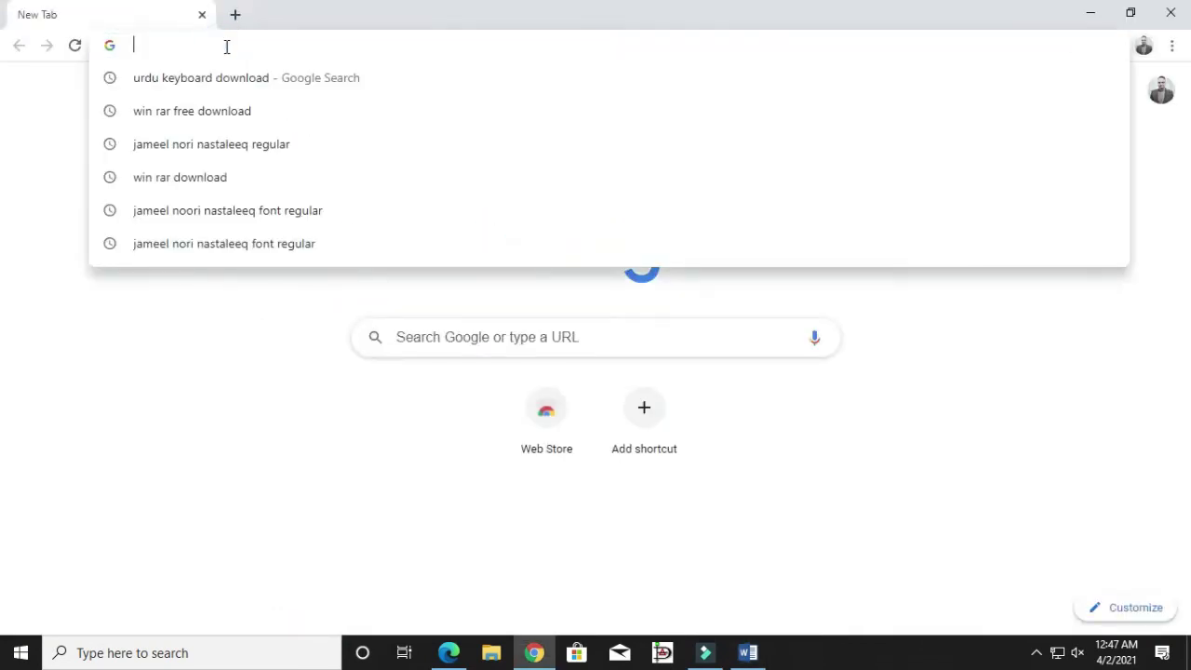
pyautogui.write('JAMEE')
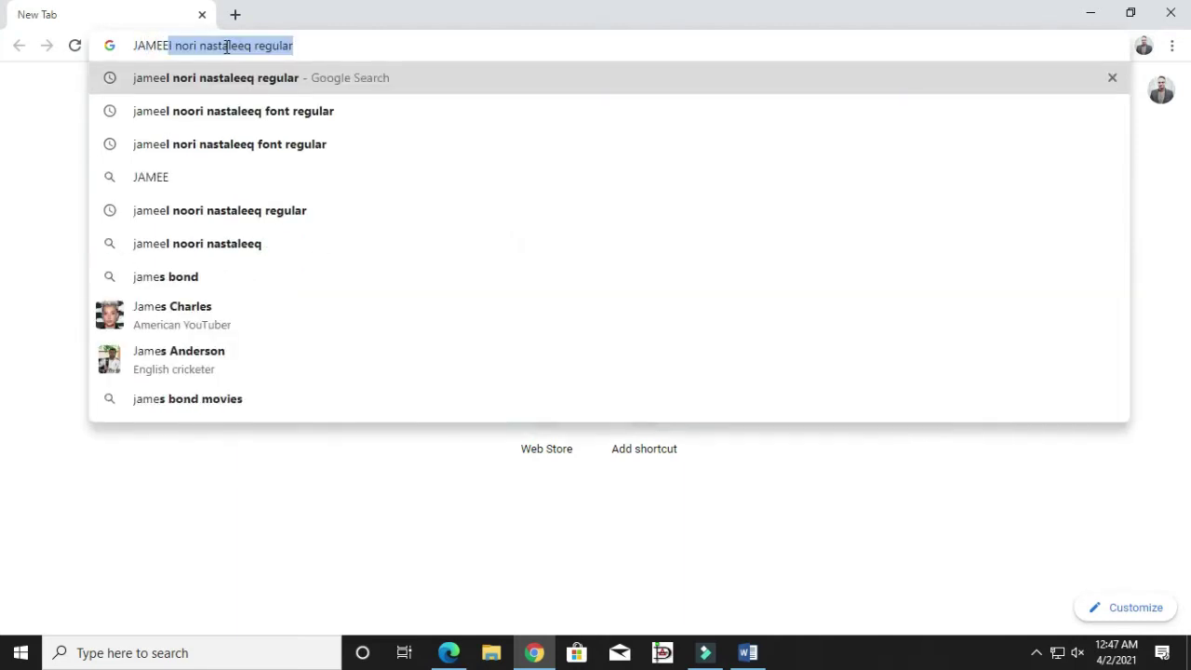
pyautogui.write('L NOR')
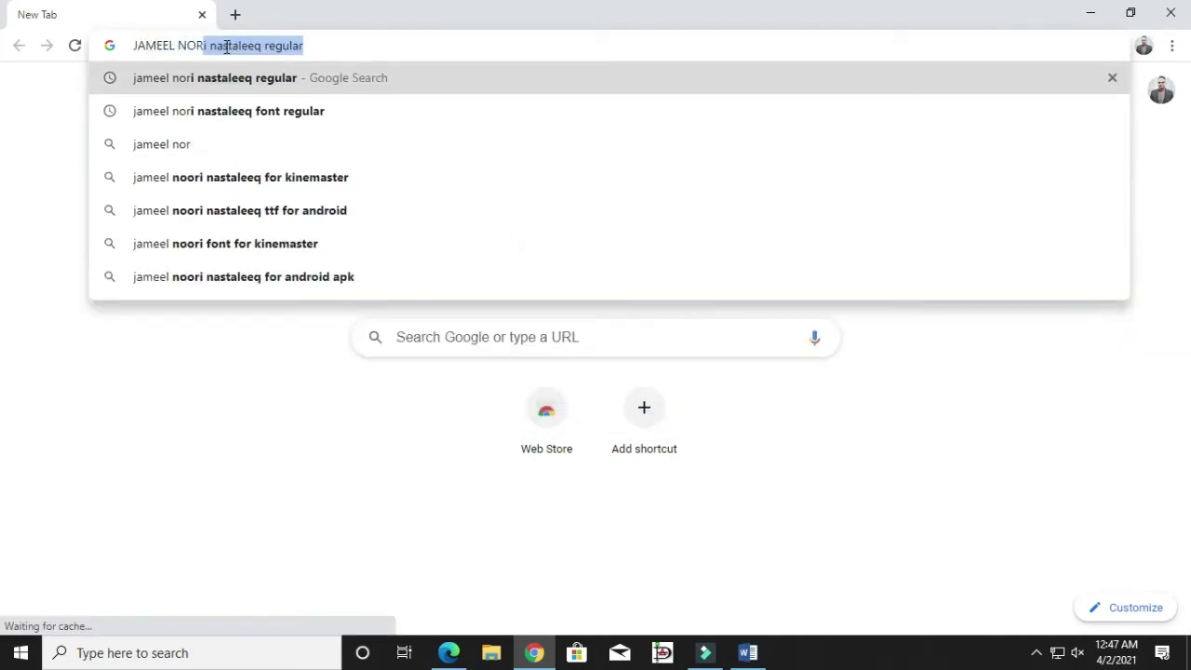
pyautogui.write('I NASTALEEQ')
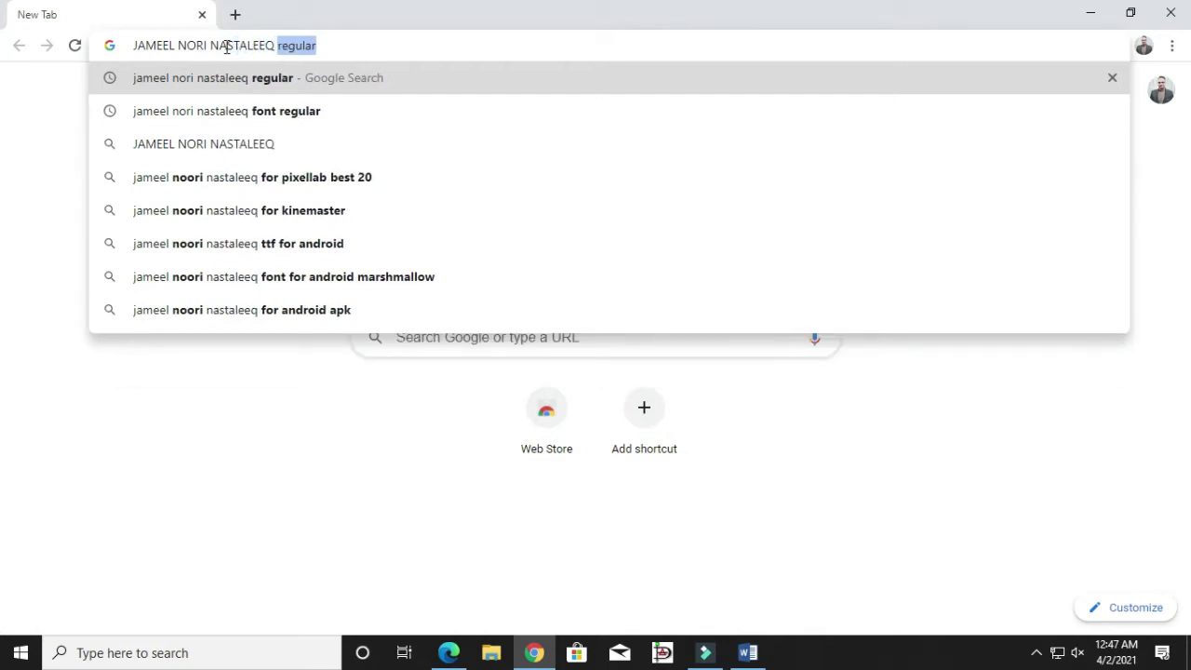
pyautogui.press('Down')
pyautogui.press('Return')
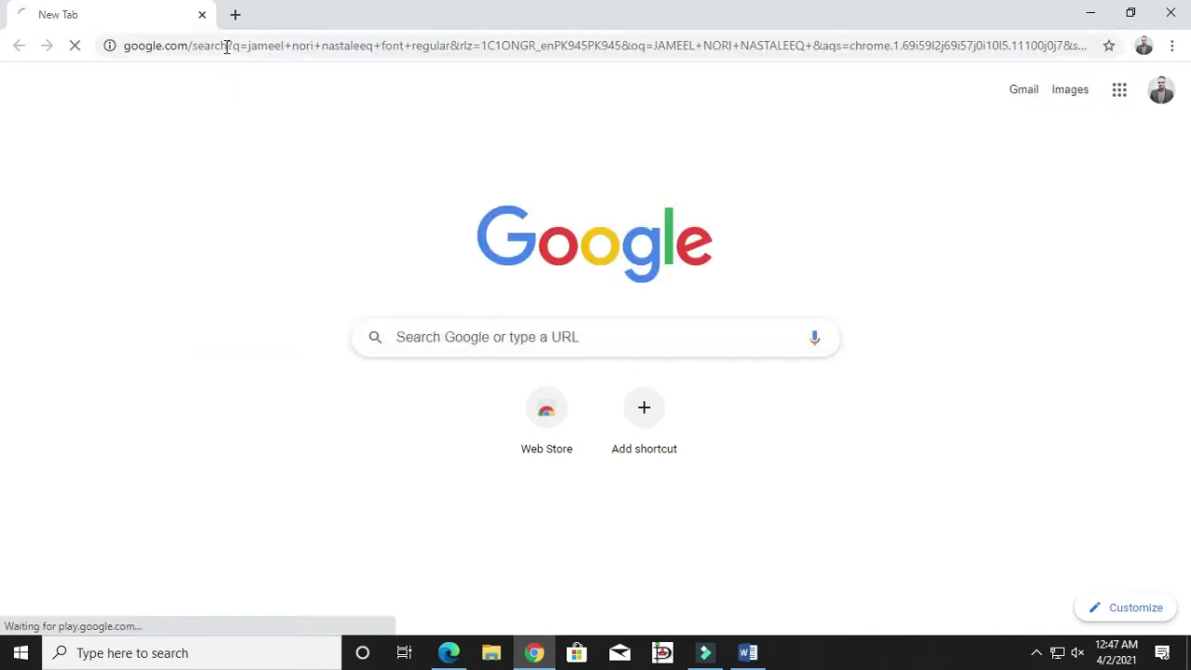
pyautogui.scroll(-4, 391, 410)
pyautogui.scroll(-1, 391, 411)
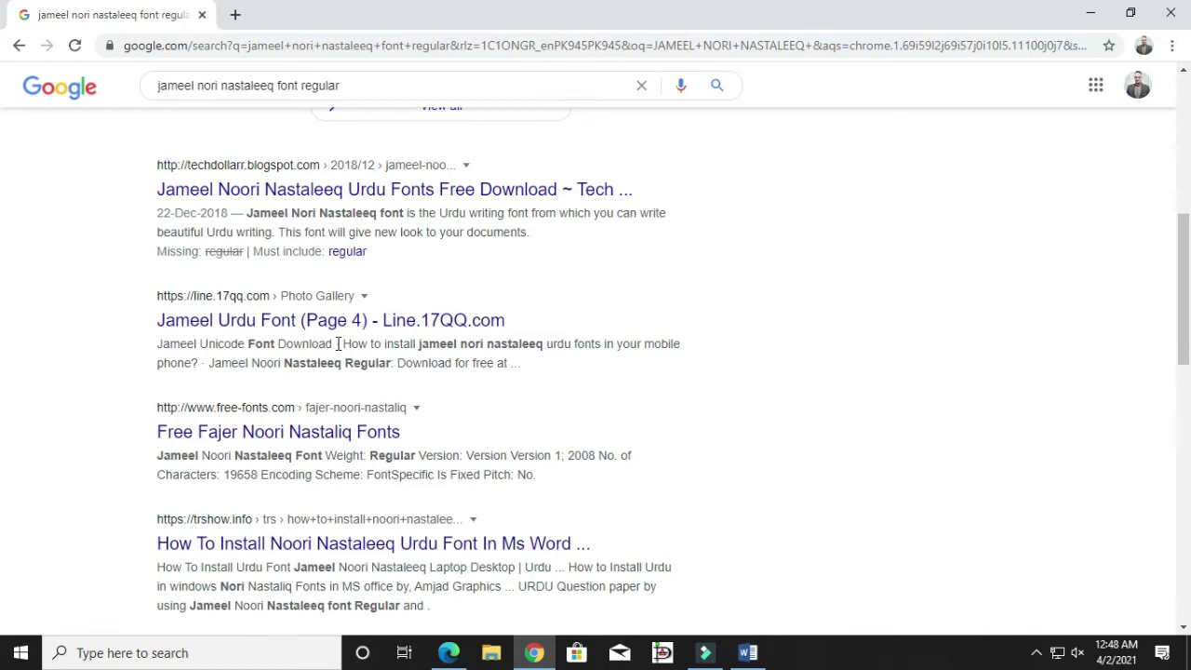
pyautogui.scroll(5, 437, 451)
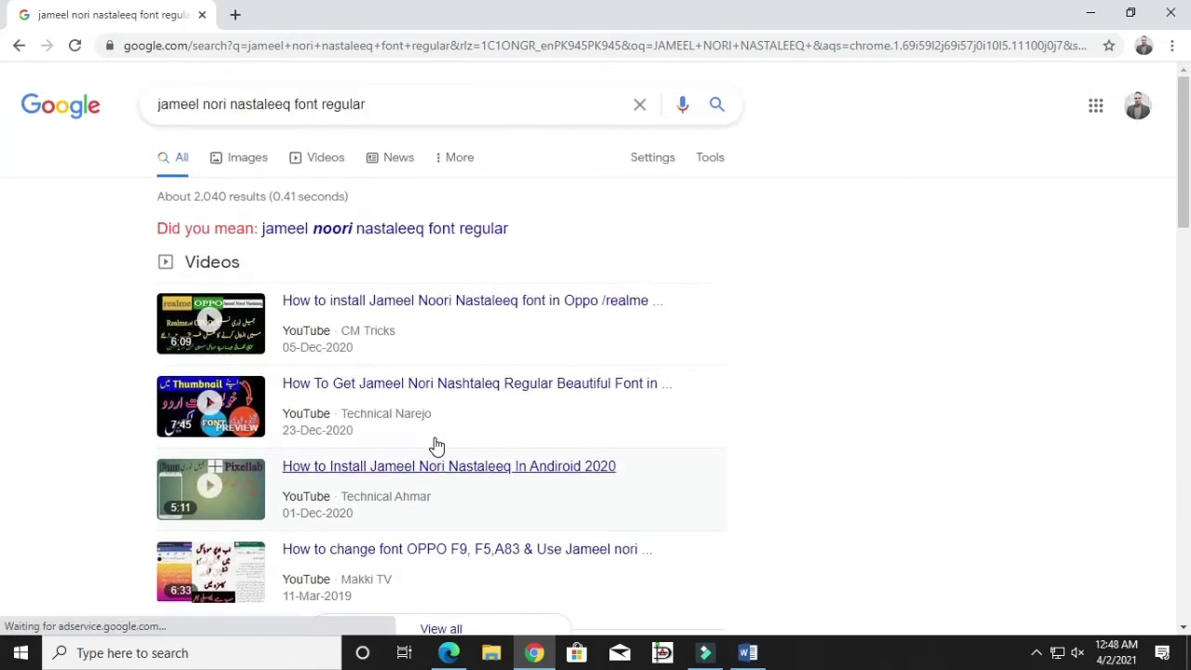
# Switch to the 'jameel noori' spelling, open urdufonts.net and download the Regular font.
pyautogui.click(395, 238)
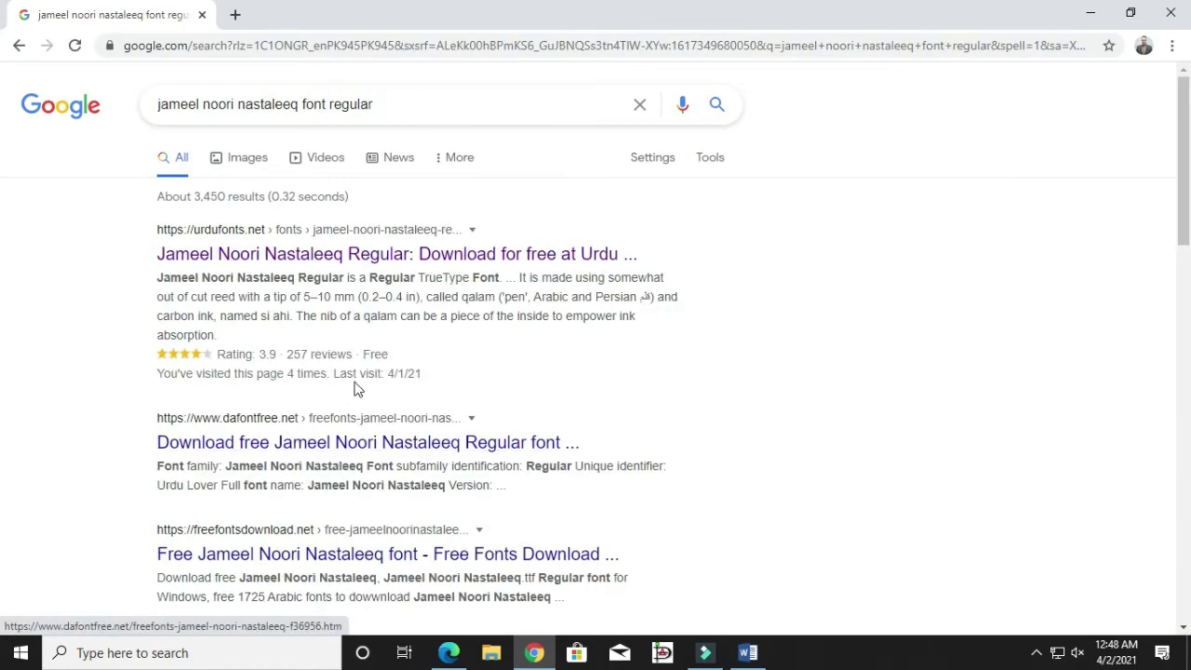
pyautogui.scroll(-1, 299, 170)
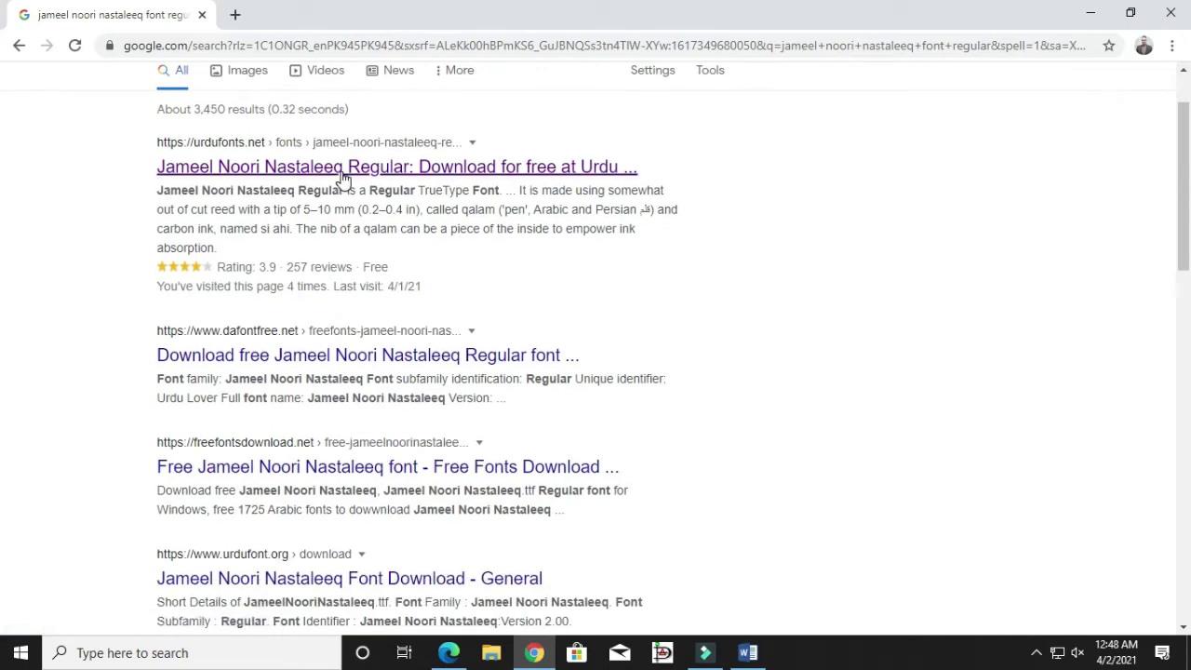
pyautogui.click(337, 172)
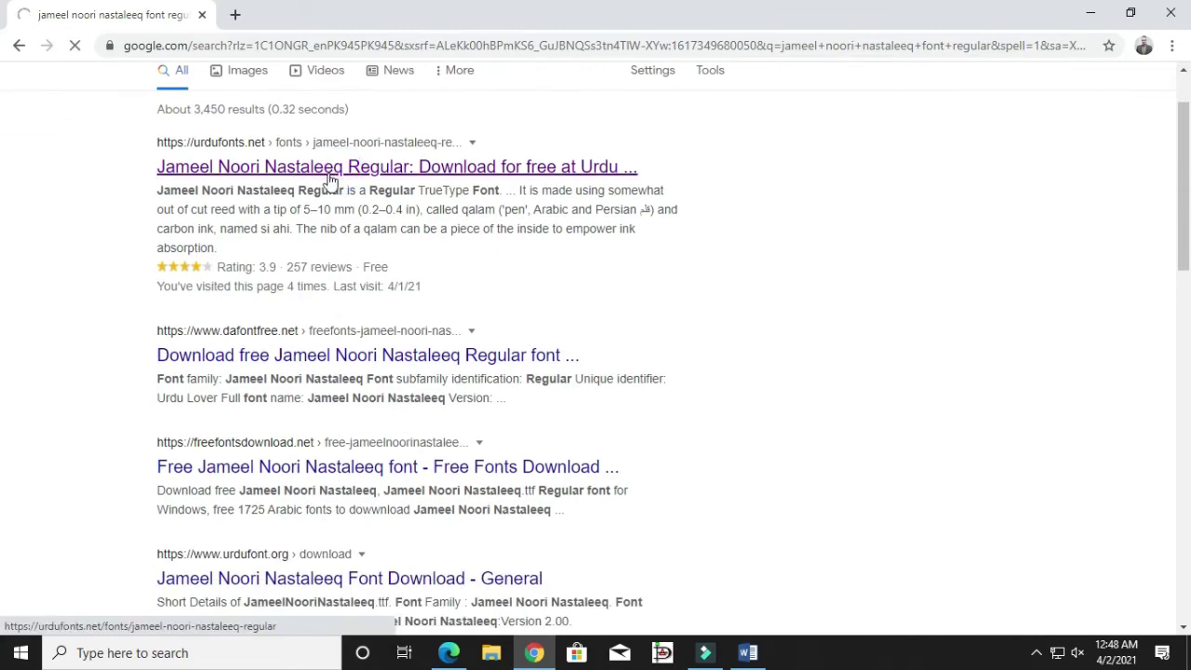
pyautogui.scroll(-3, 367, 316)
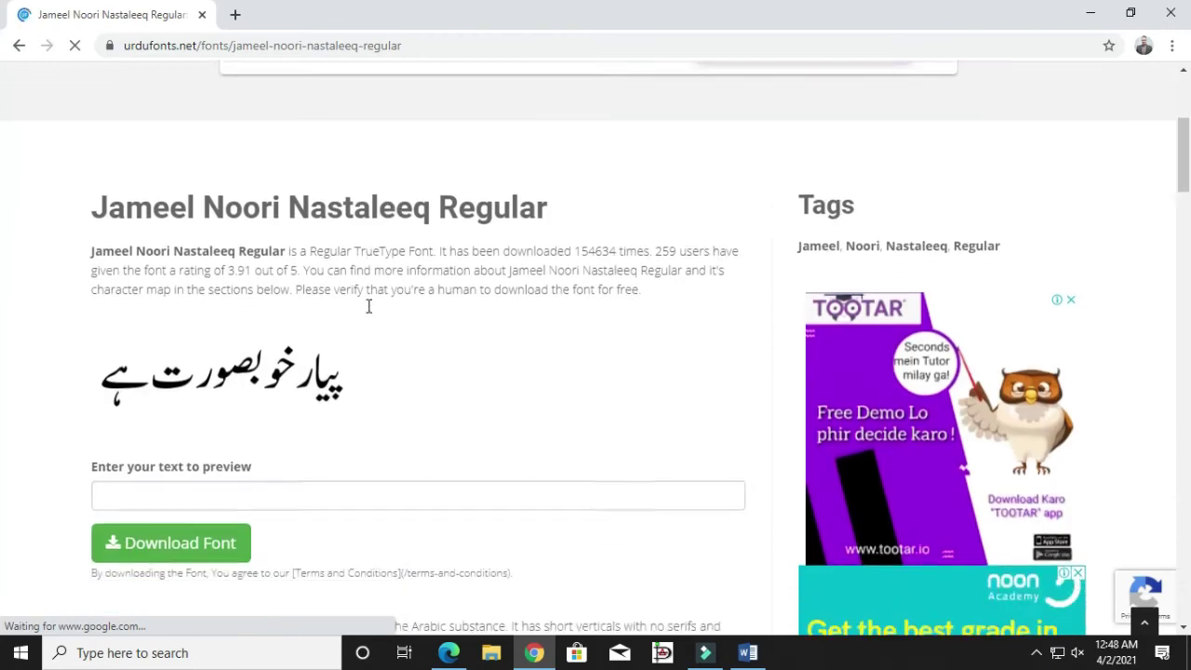
pyautogui.scroll(-2, 369, 306)
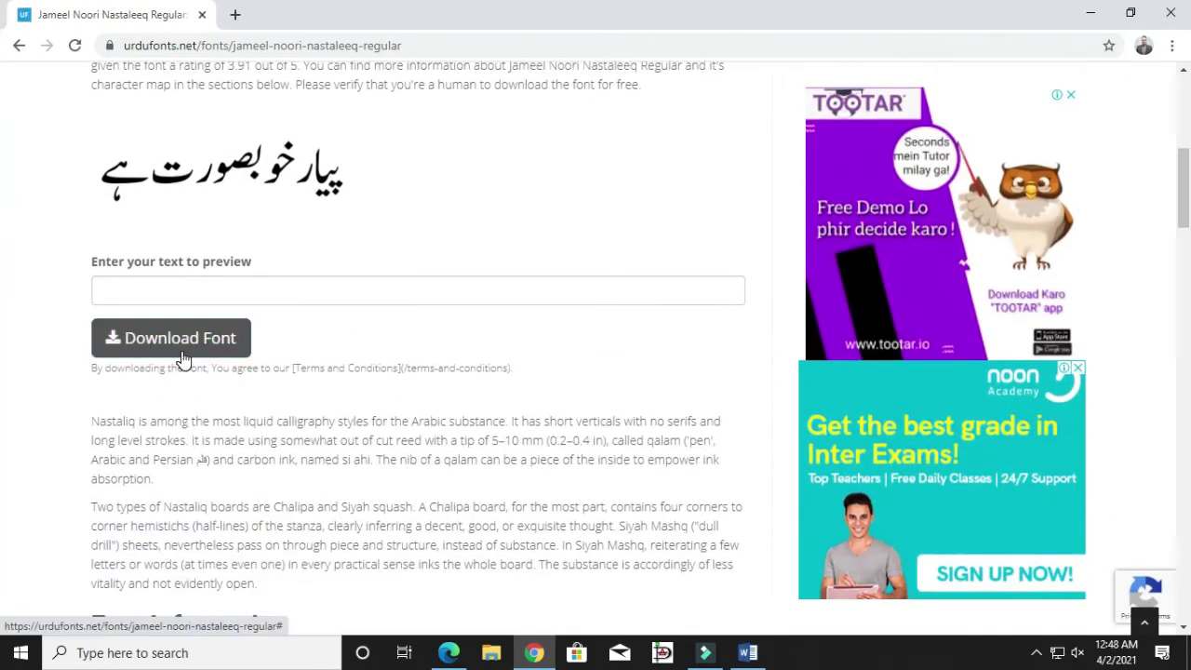
pyautogui.click(182, 350)
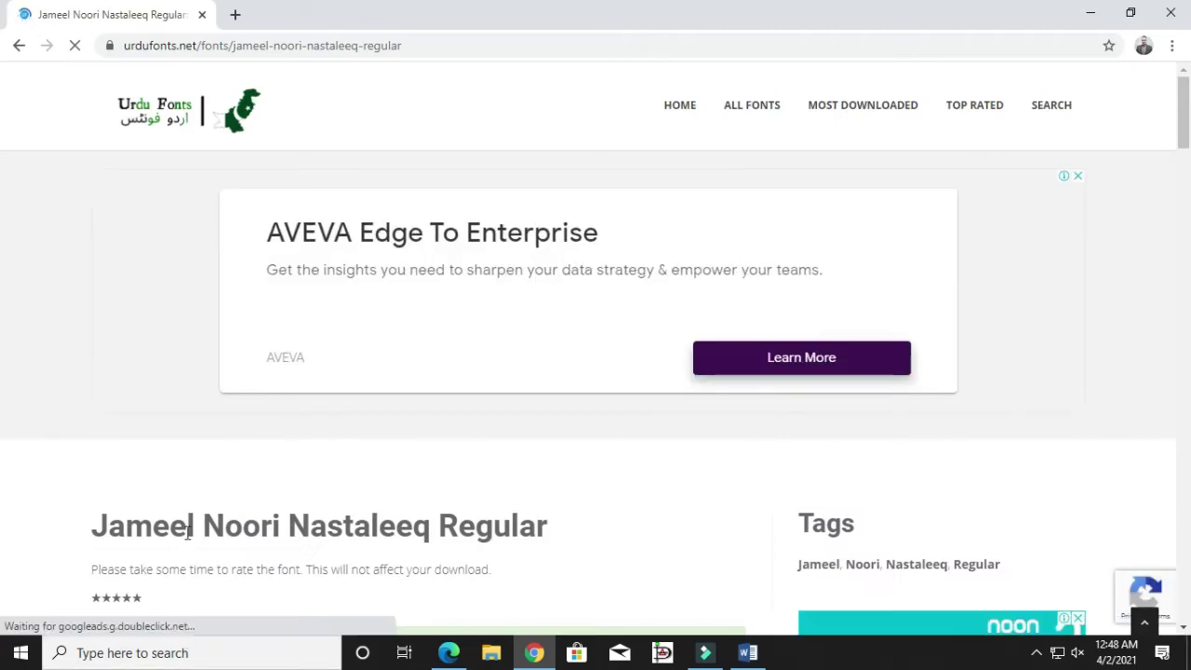
# Search 'win rar free download' and download WinRAR 6.00 English 64-bit from win-rar.com, then open a new tab.
pyautogui.click(236, 16)
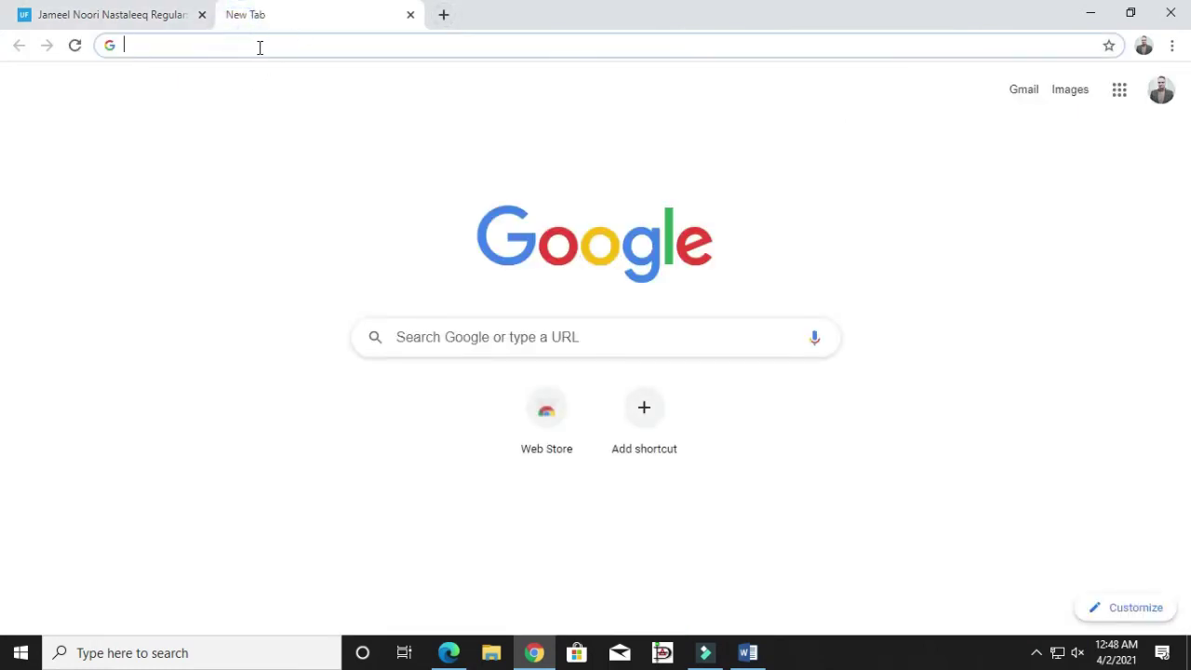
pyautogui.click(260, 48)
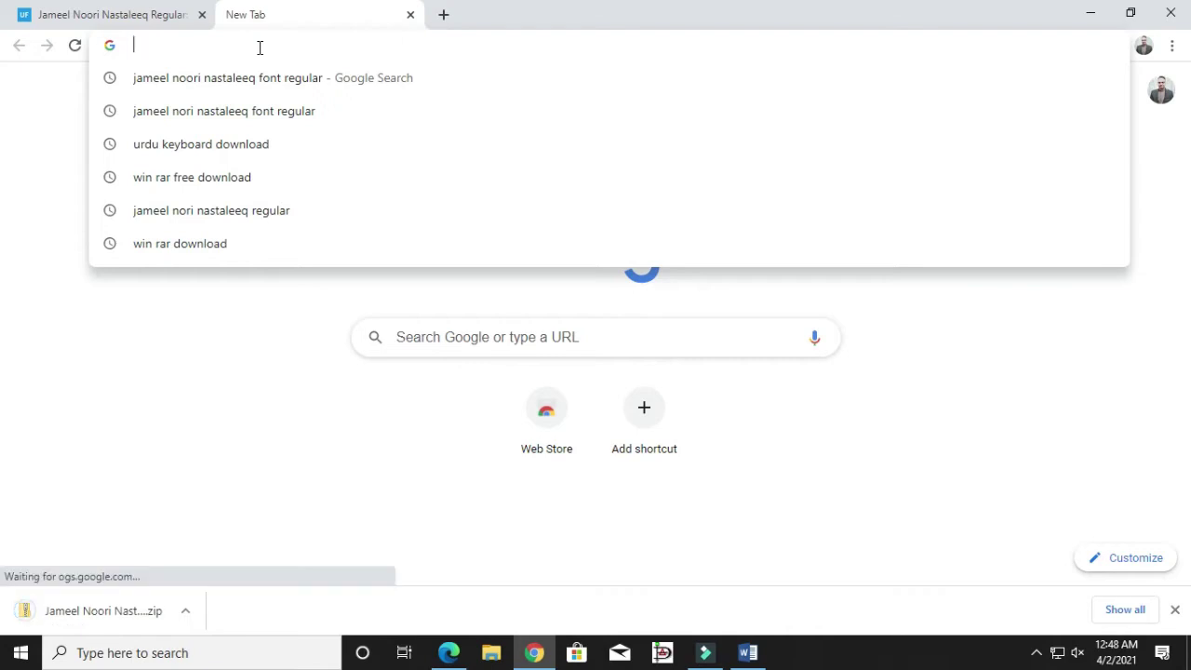
pyautogui.click(208, 180)
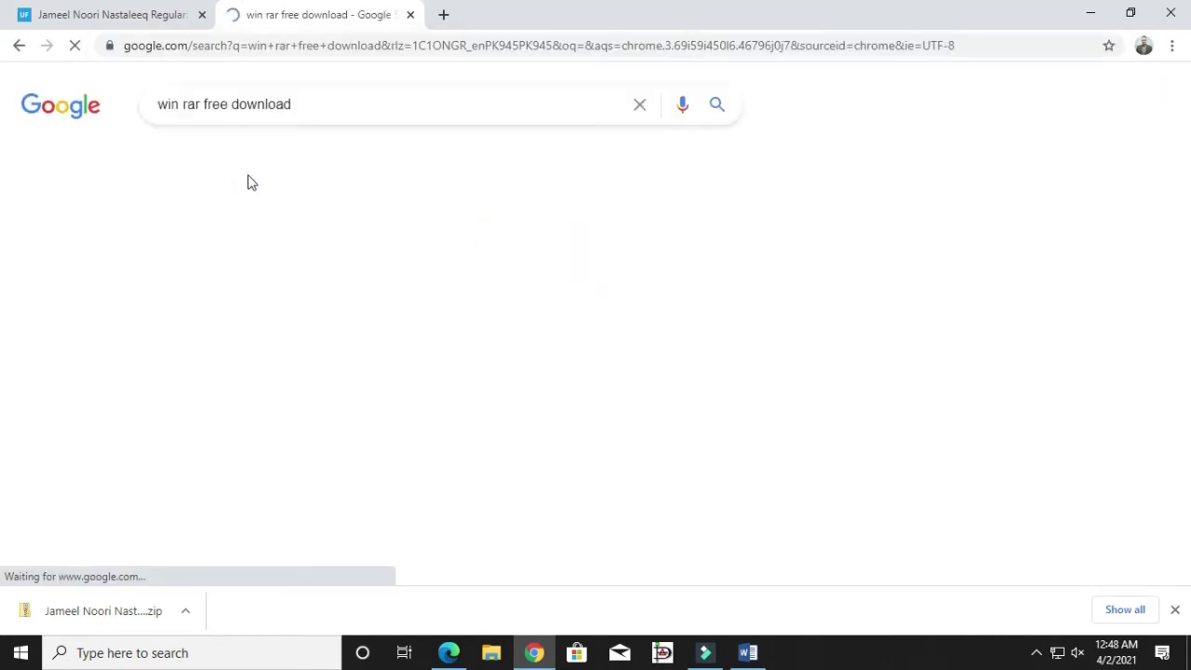
pyautogui.click(287, 260)
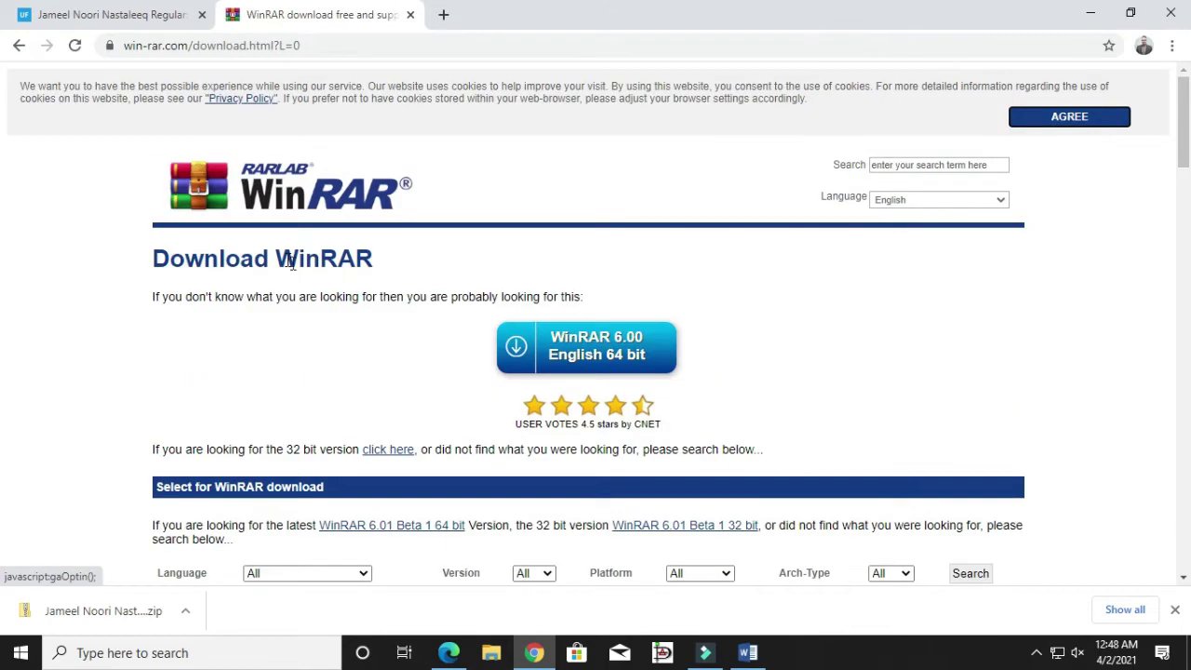
pyautogui.click(614, 354)
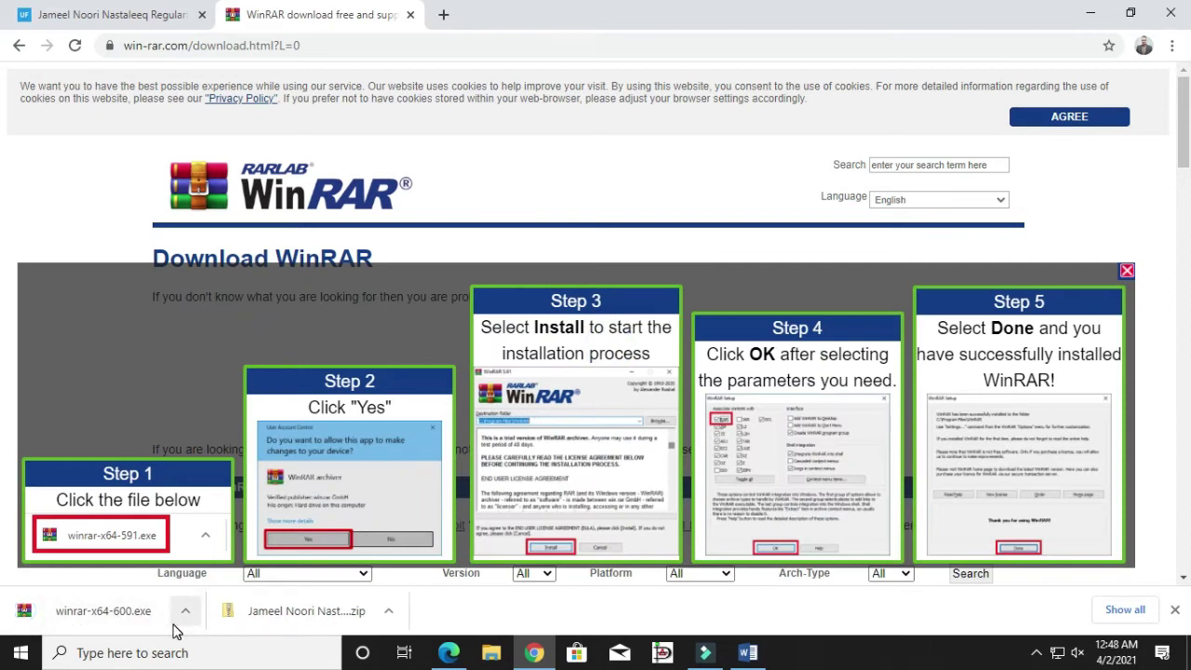
pyautogui.click(444, 15)
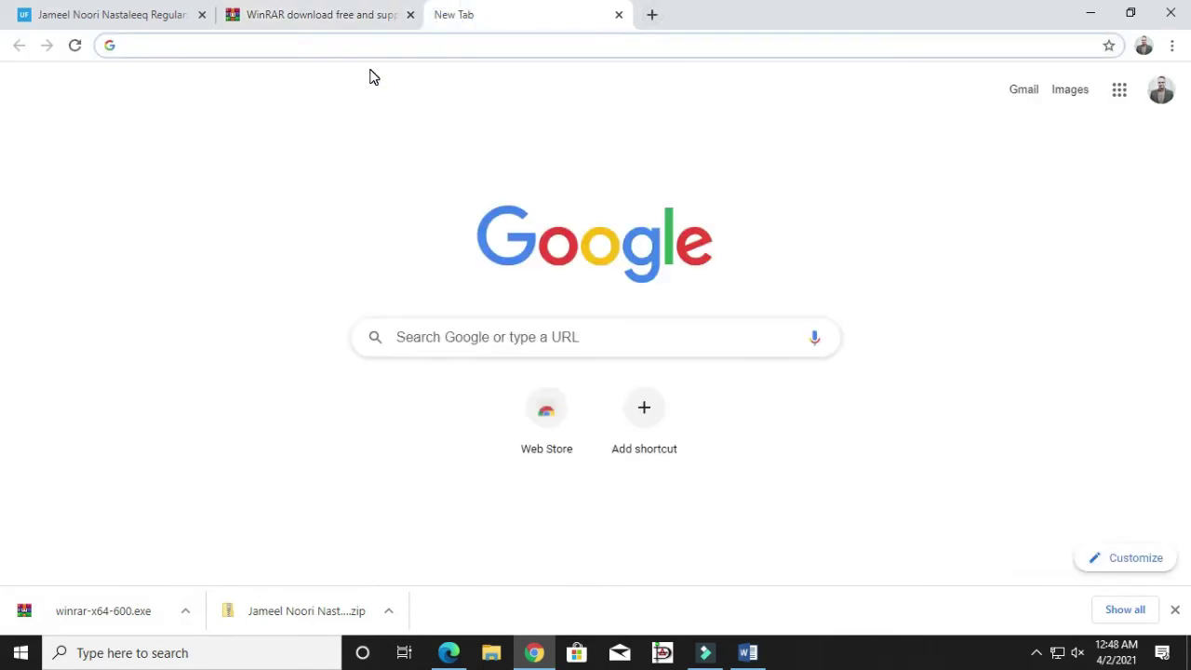
# Search for an Urdu keyboard download and open the mbilalm Urdu keyboard page.
pyautogui.write('URD')
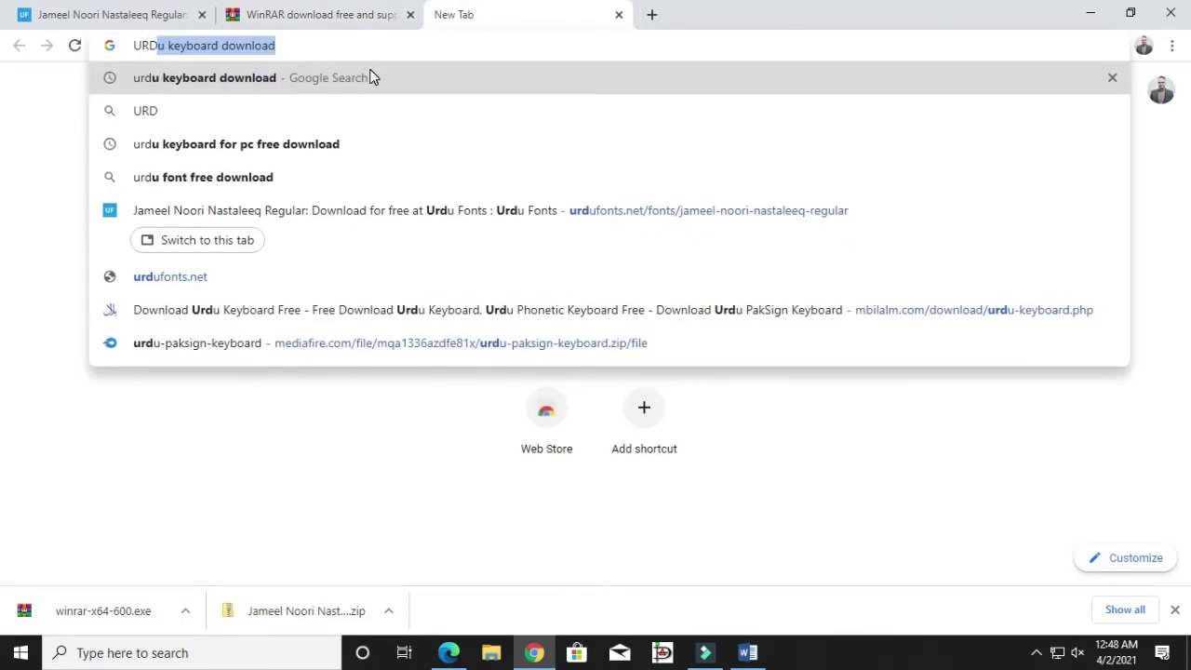
pyautogui.click(205, 80)
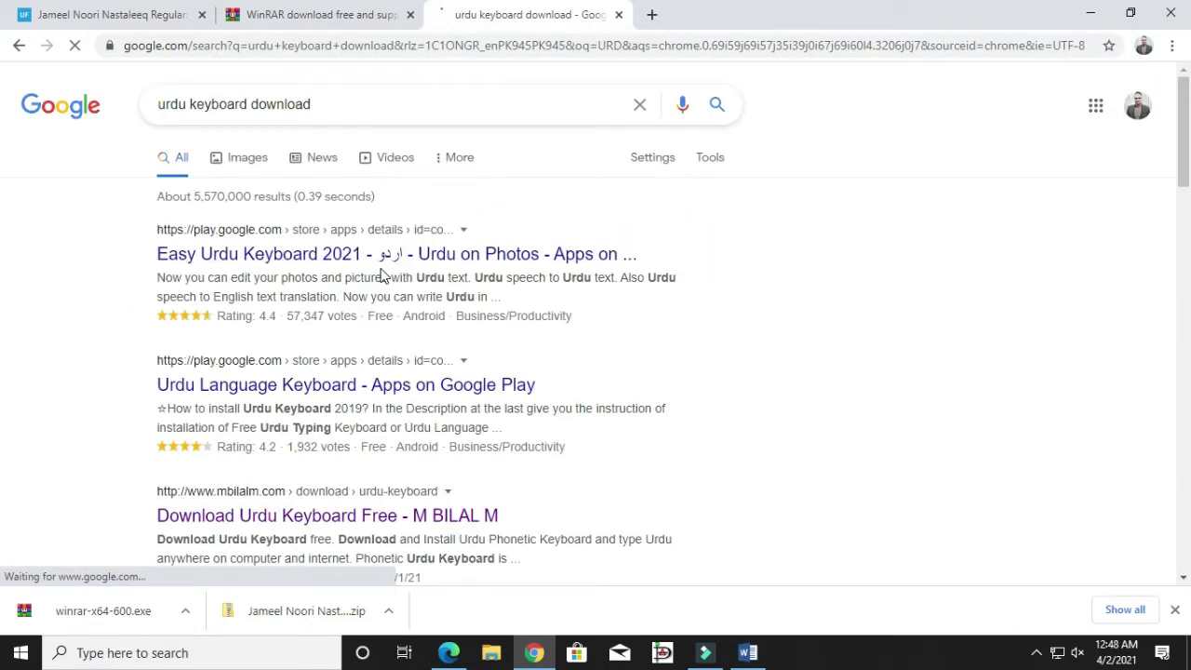
pyautogui.scroll(-1, 412, 335)
pyautogui.scroll(-2, 412, 333)
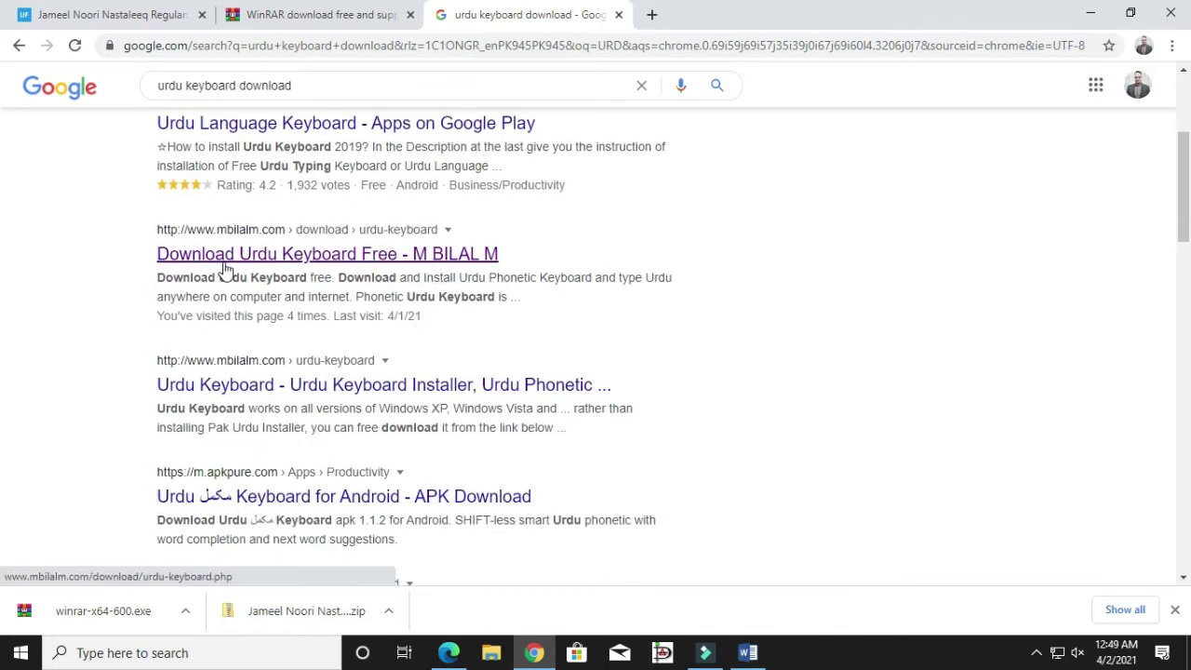
pyautogui.click(261, 263)
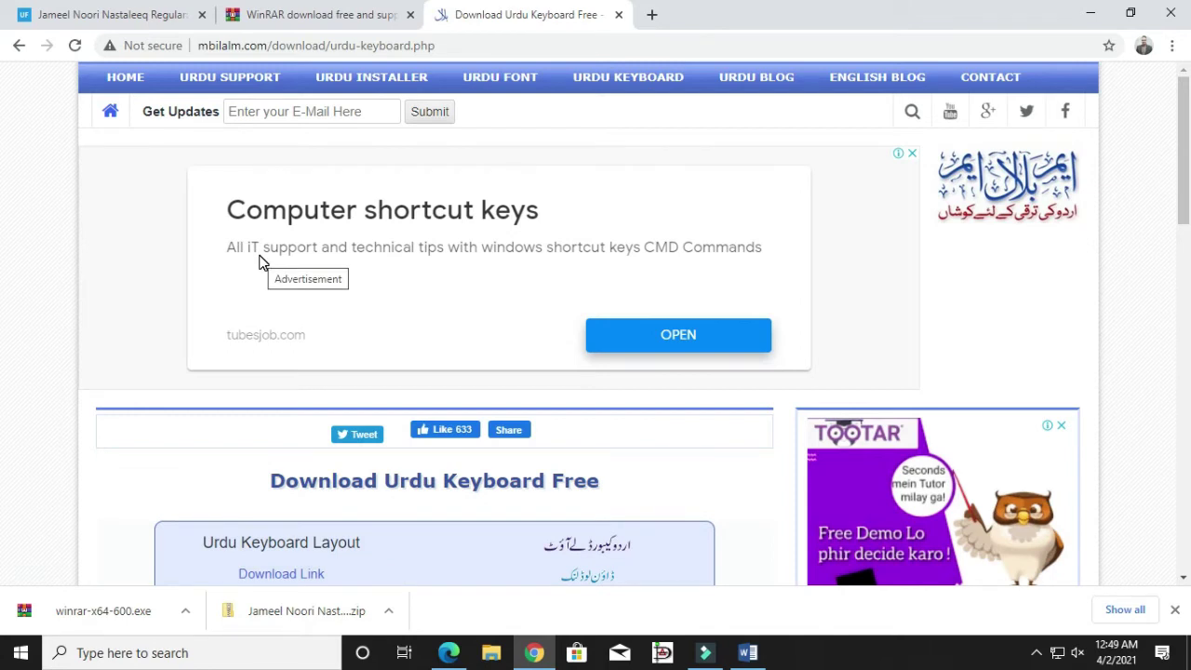
pyautogui.scroll(-3, 279, 279)
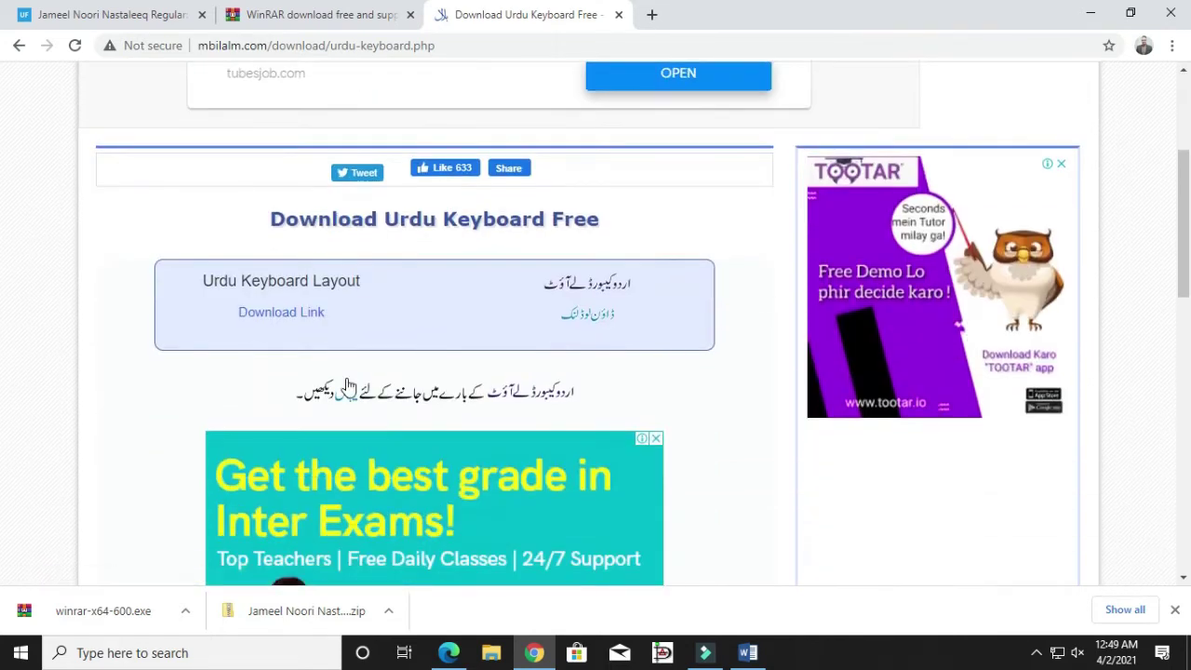
# Download urdu-paksign-keyboard.zip from MediaFire, close the ad popup and exit Chrome.
pyautogui.click(272, 317)
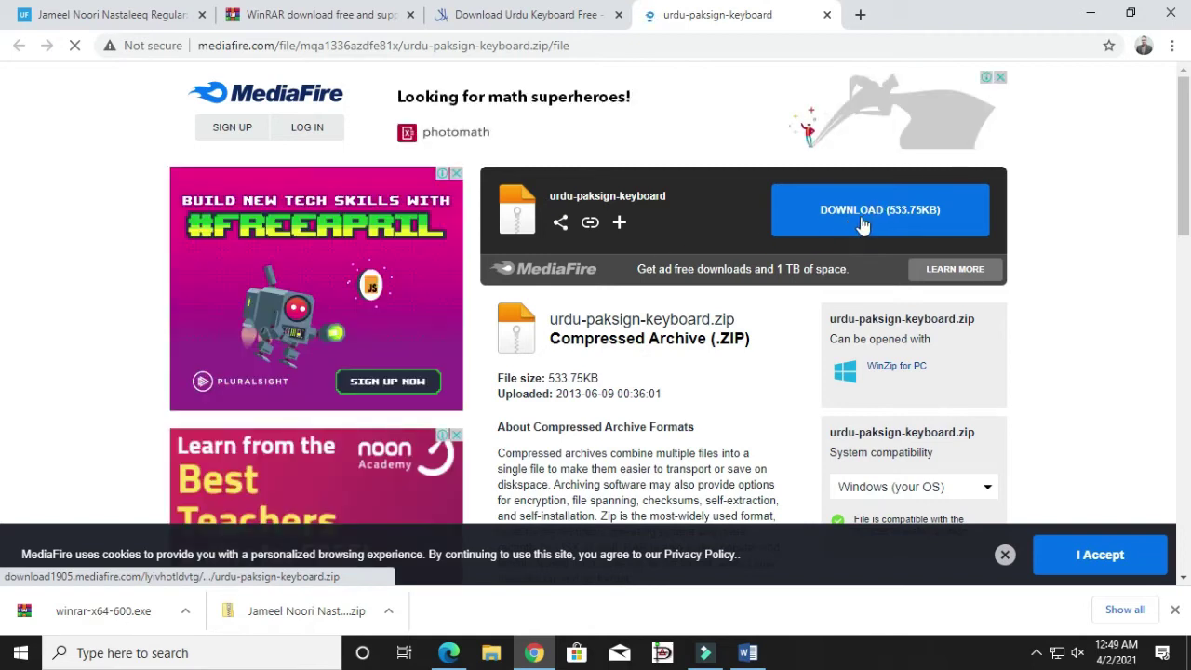
pyautogui.click(851, 223)
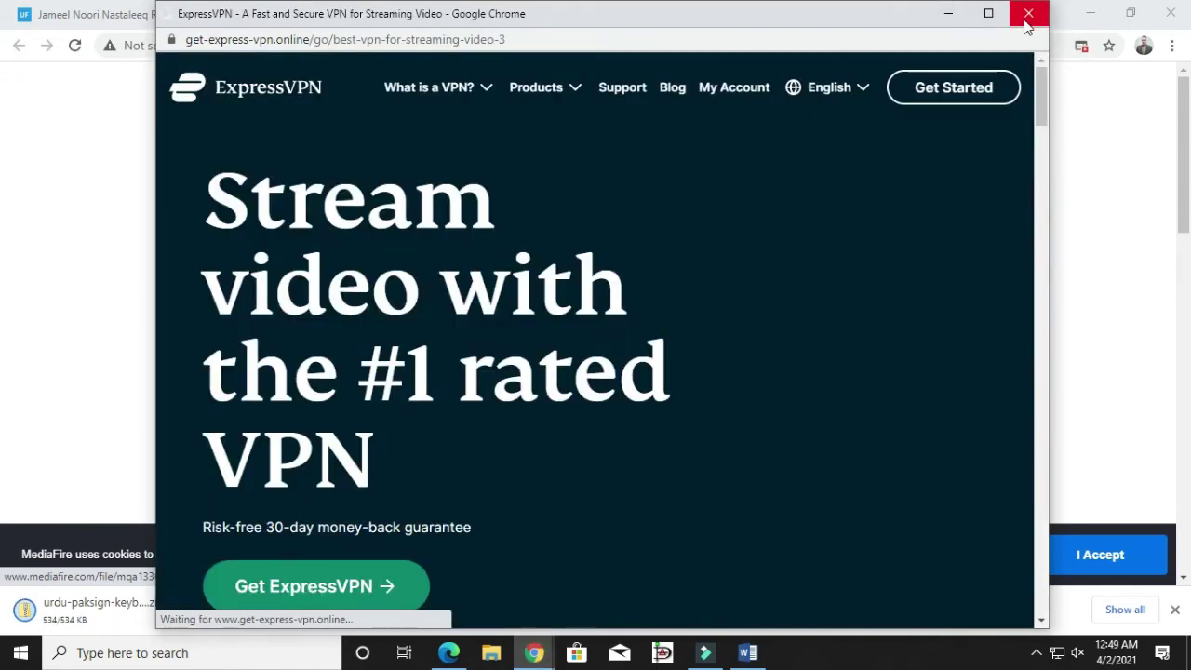
pyautogui.click(1028, 14)
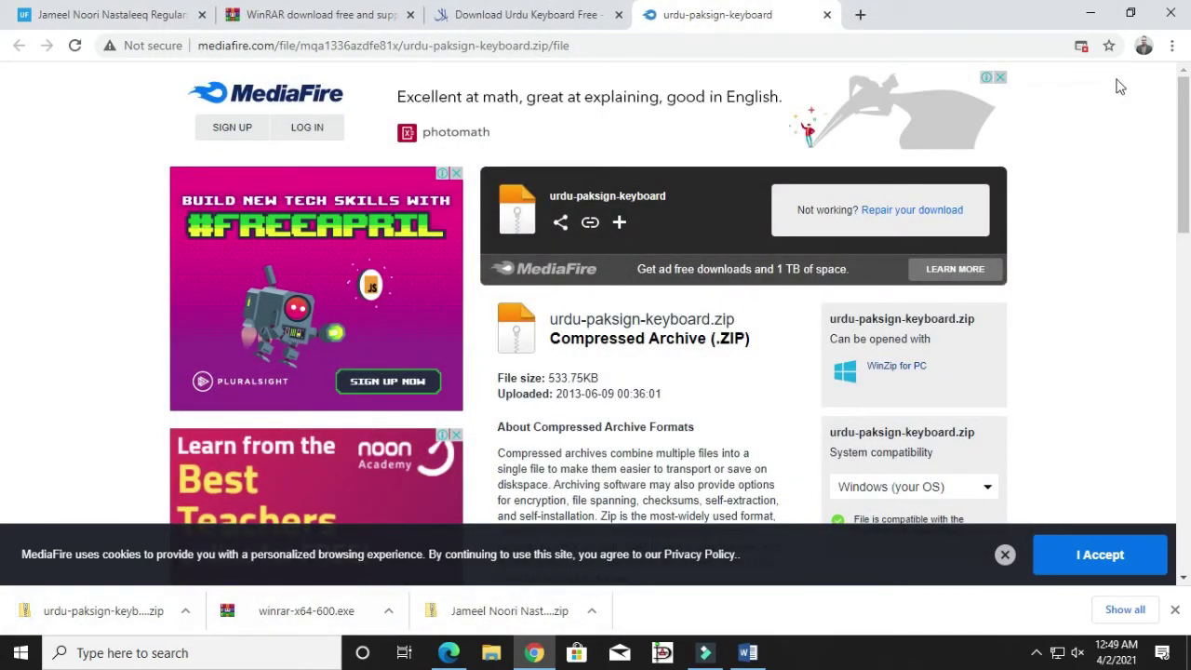
pyautogui.click(1165, 18)
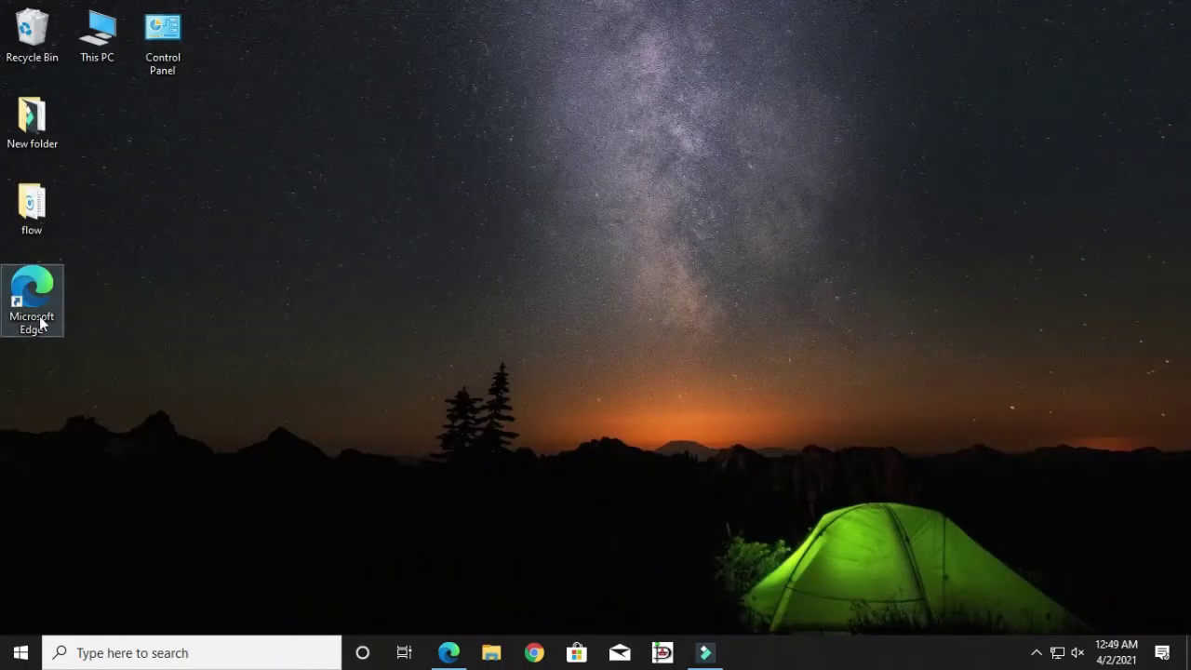
# Run winrar-x64-600 from Downloads and complete the WinRAR installation with default options.
pyautogui.doubleClick(103, 63)
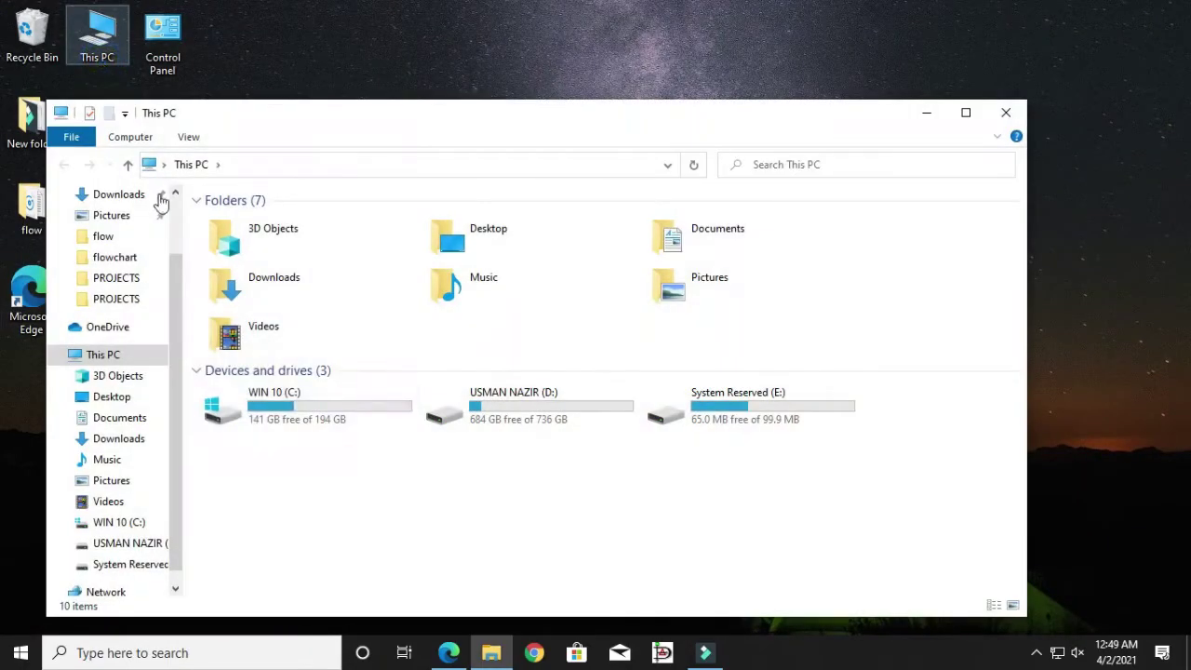
pyautogui.click(142, 442)
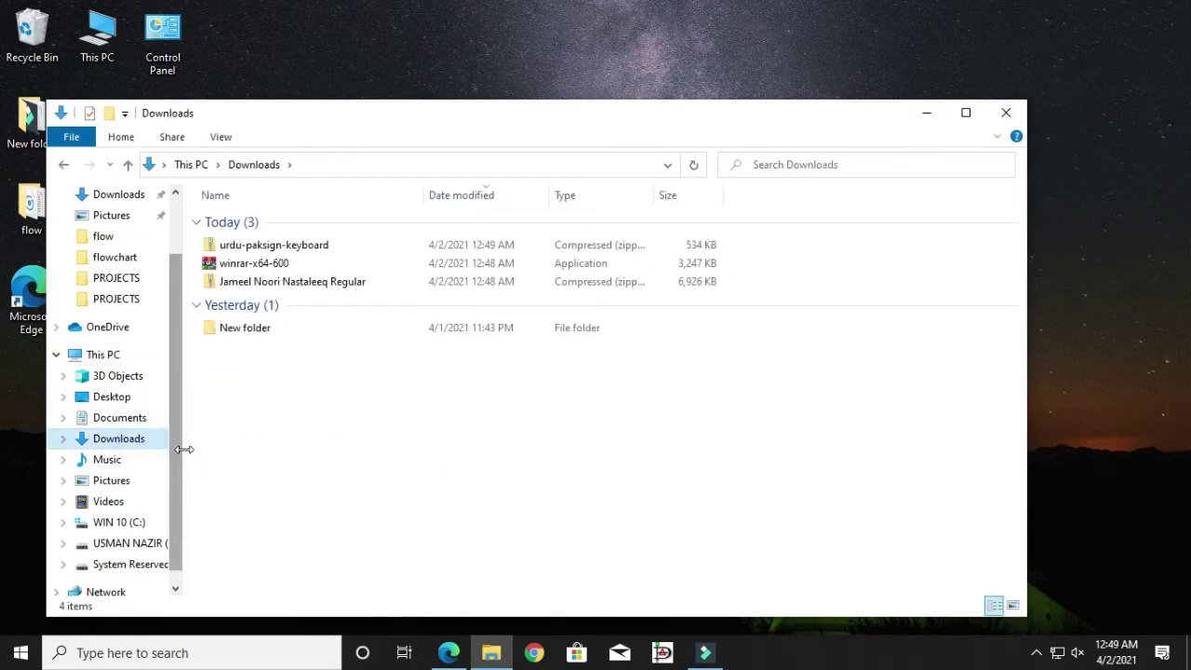
pyautogui.doubleClick(277, 264)
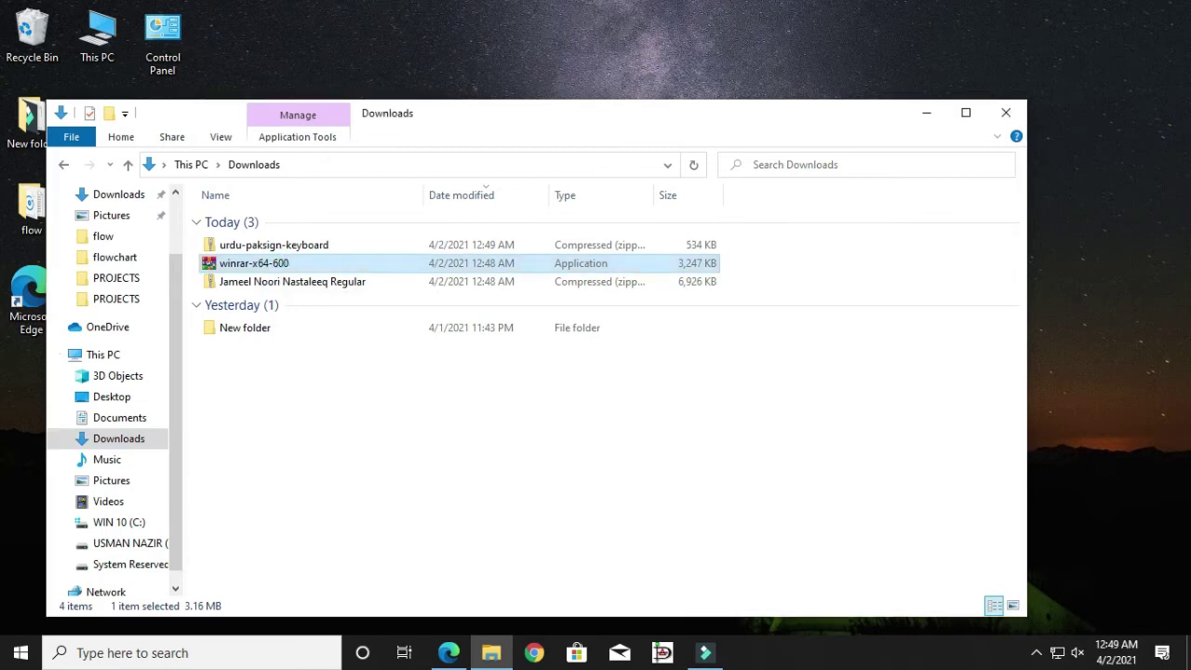
pyautogui.click(548, 500)
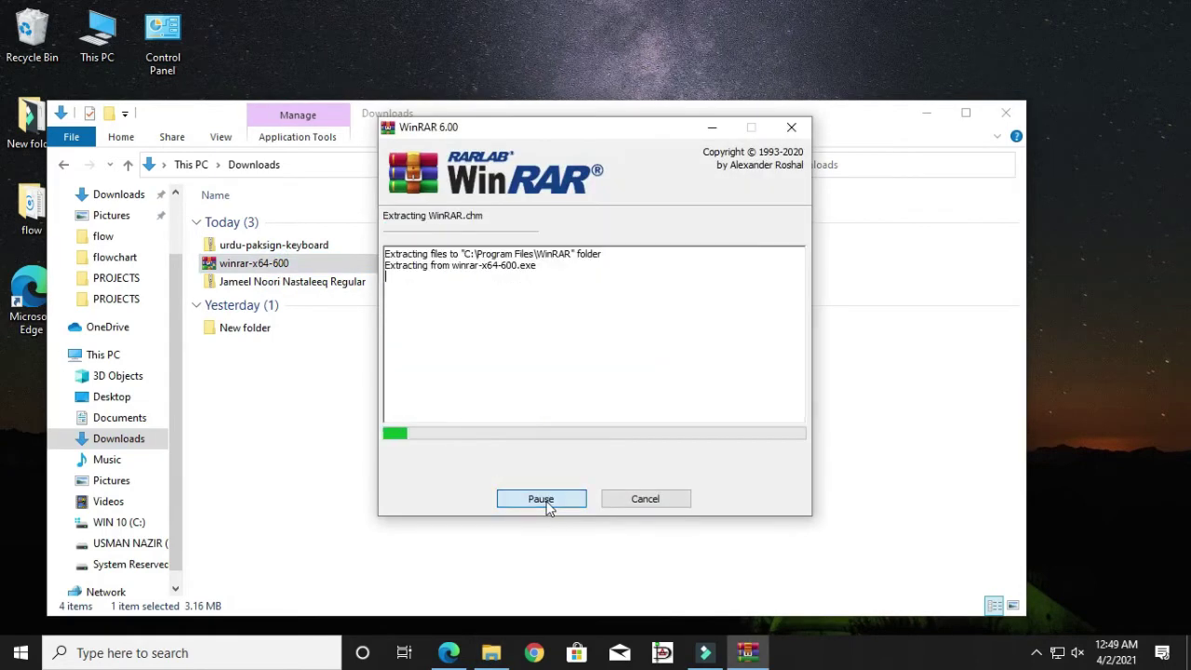
pyautogui.click(547, 491)
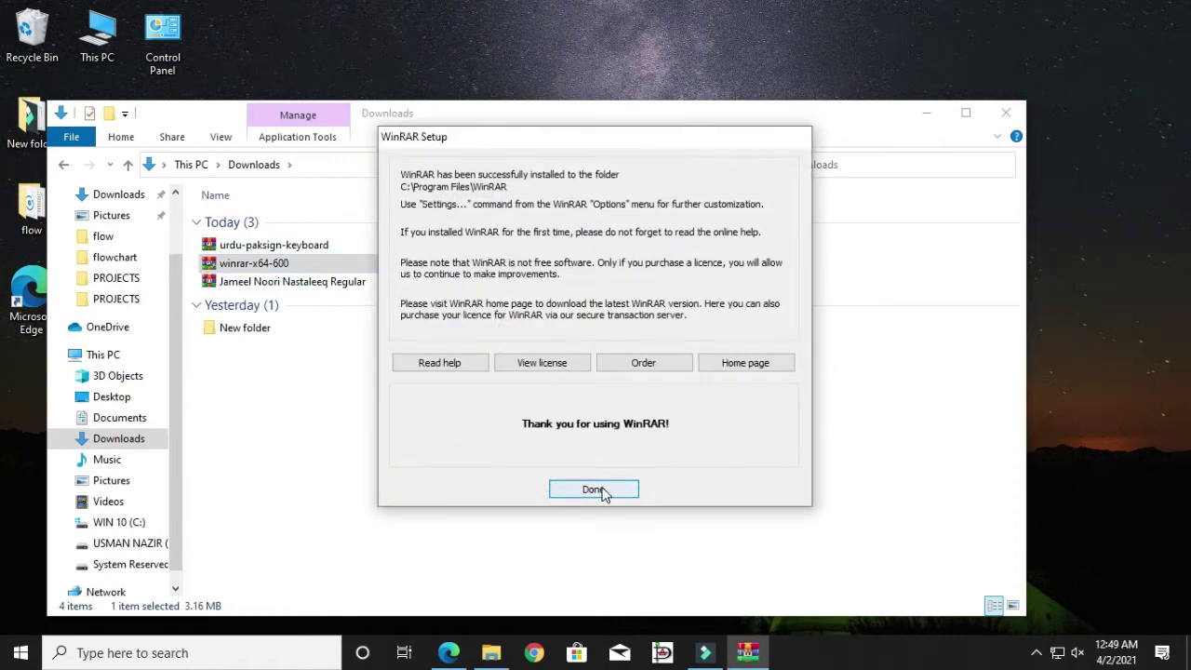
pyautogui.click(606, 493)
pyautogui.click(1028, 13)
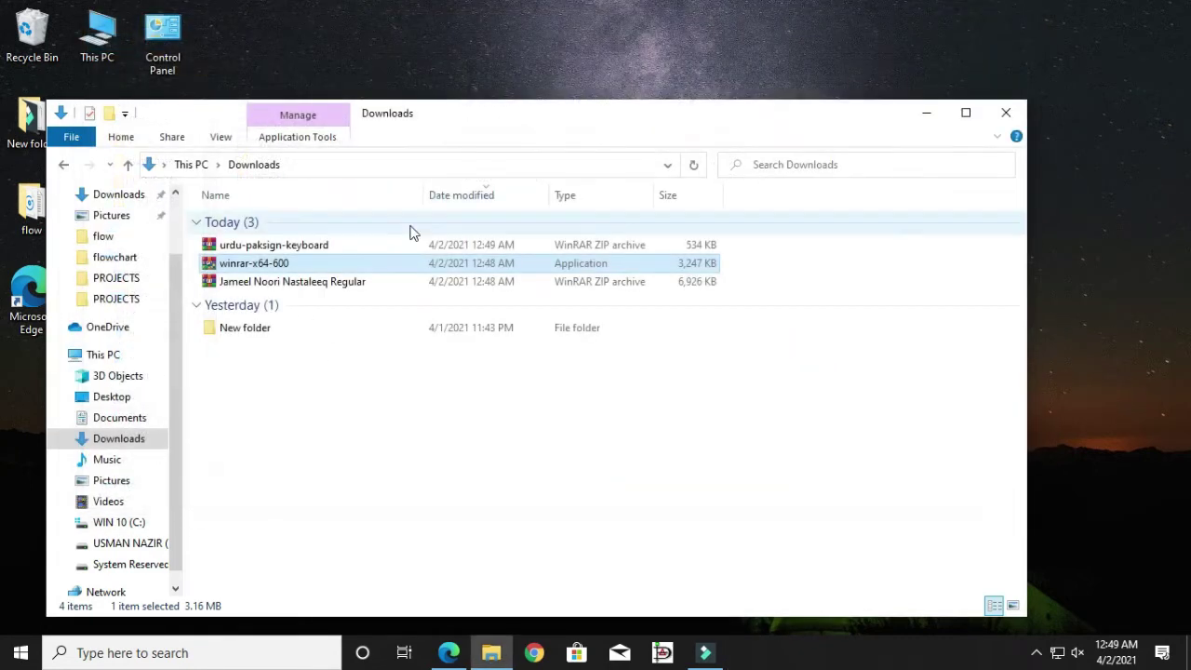
pyautogui.click(279, 288)
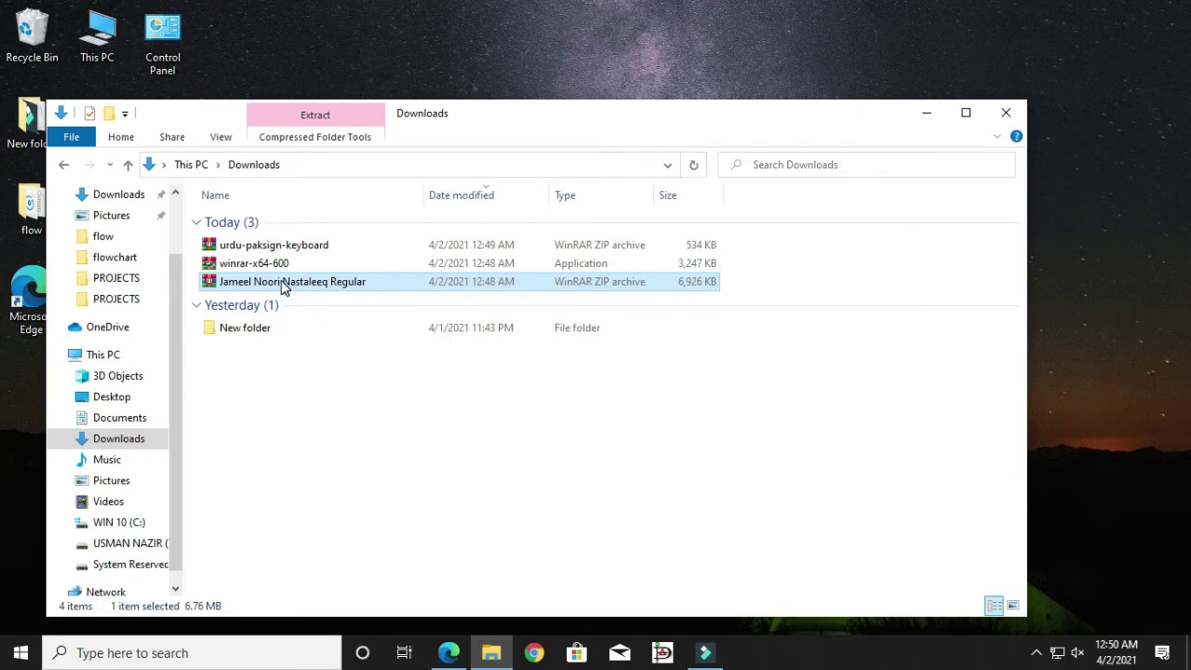
# Use Extract Here on the Jameel Noori Nastaleeq Regular zip to extract it into Downloads.
pyautogui.rightClick(284, 288)
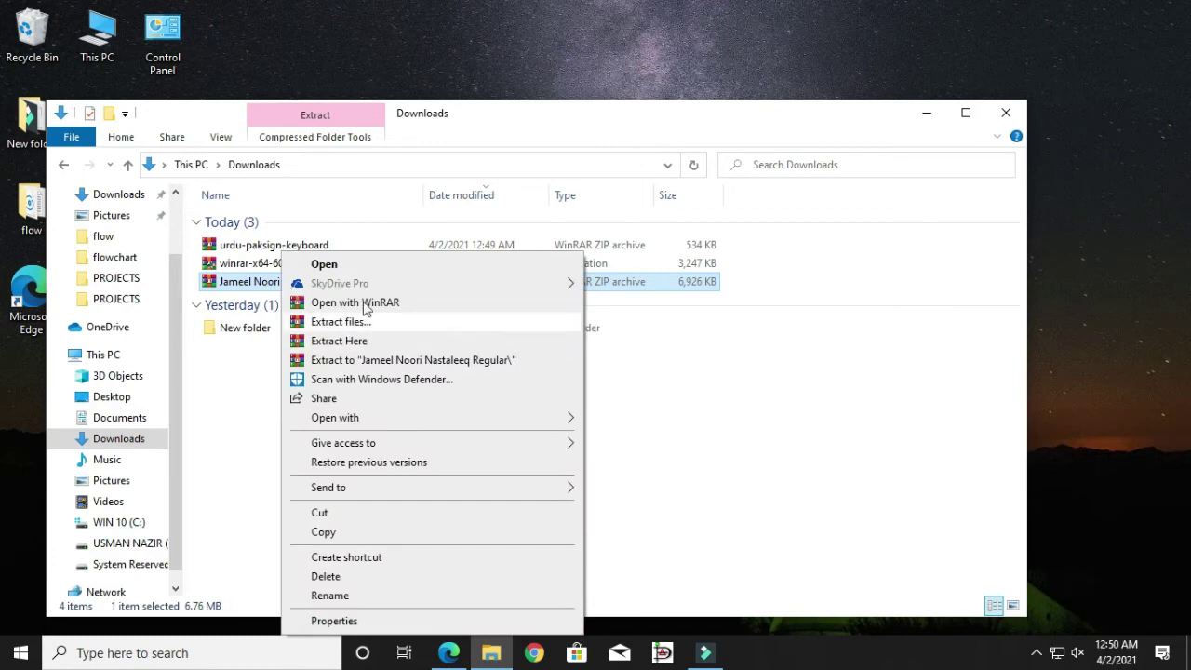
pyautogui.click(357, 352)
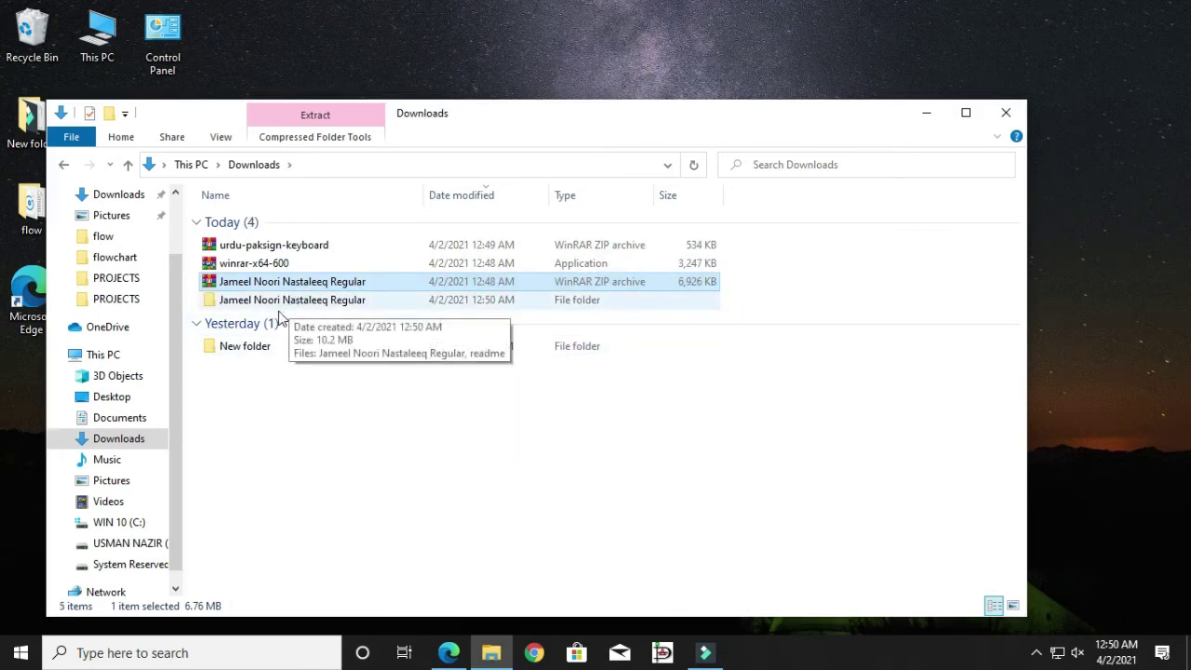
pyautogui.click(296, 306)
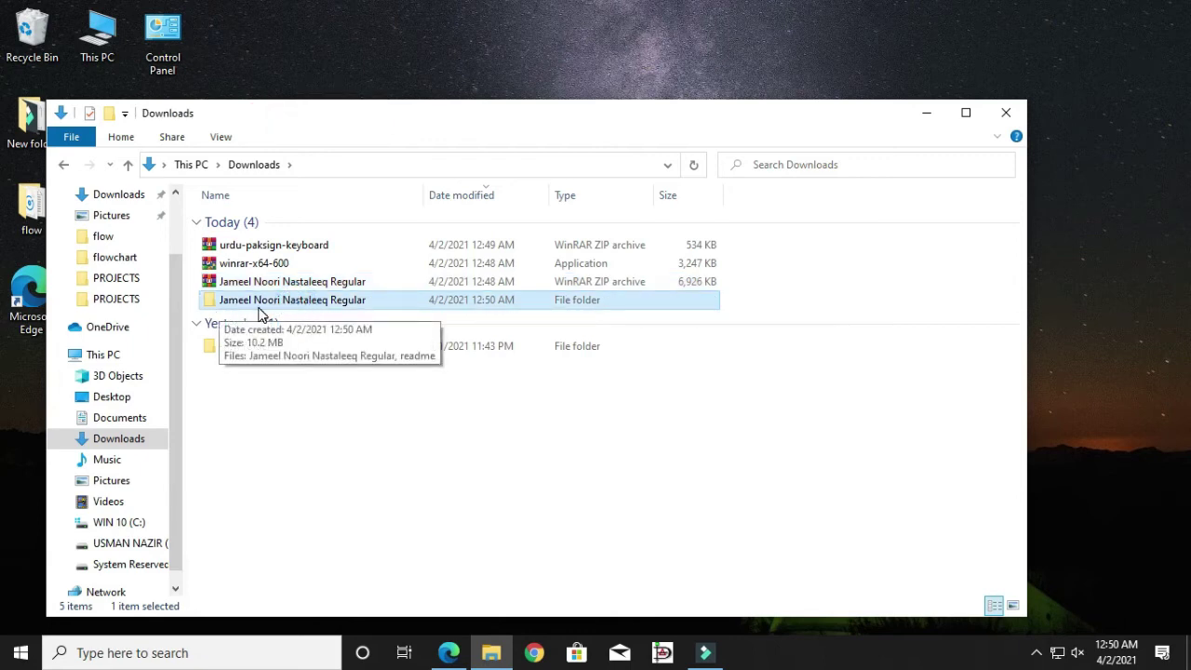
# Copy the Jameel Noori Nastaleeq Regular TrueType file from the extracted folder.
pyautogui.doubleClick(291, 304)
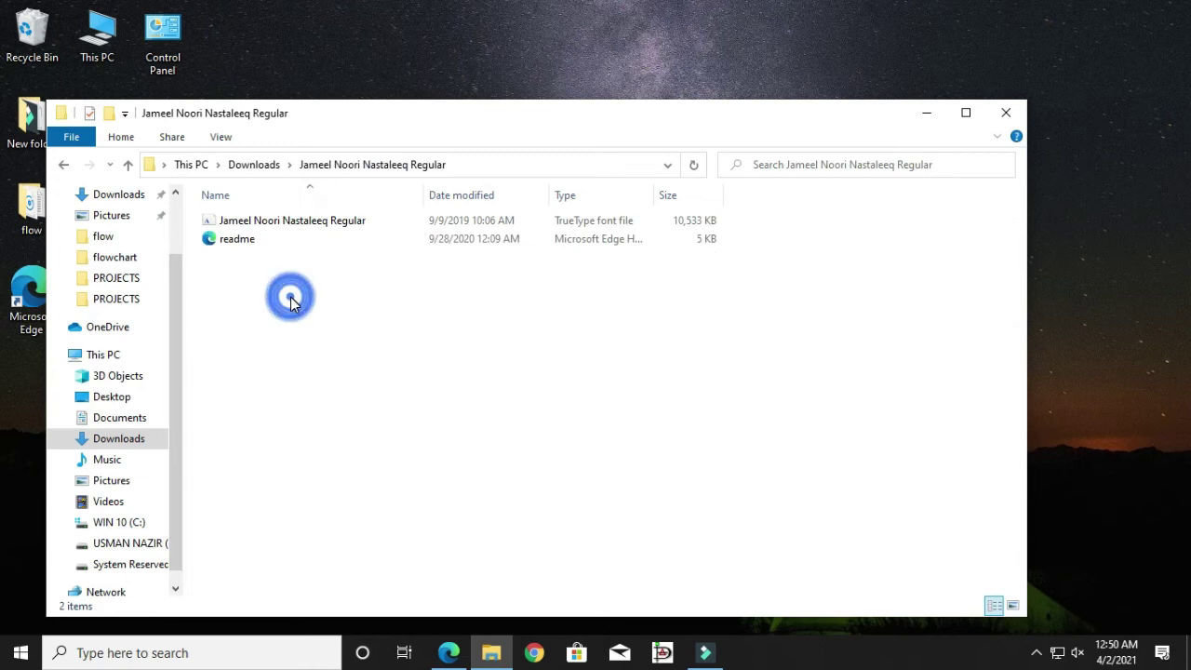
pyautogui.click(322, 226)
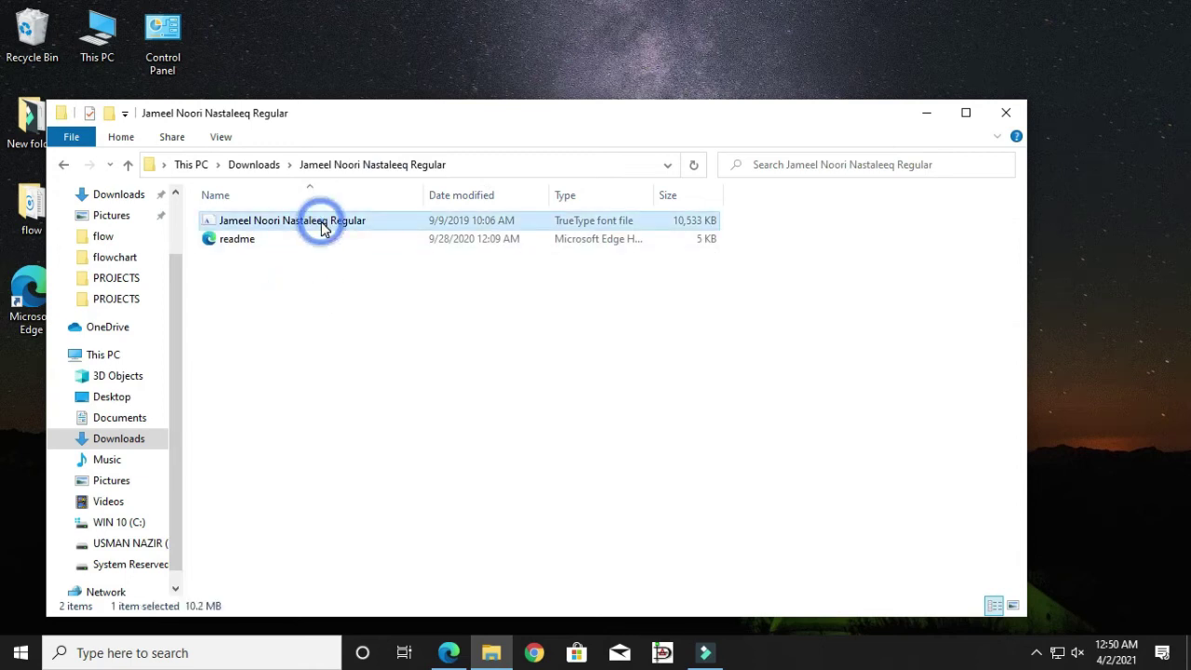
pyautogui.rightClick(373, 226)
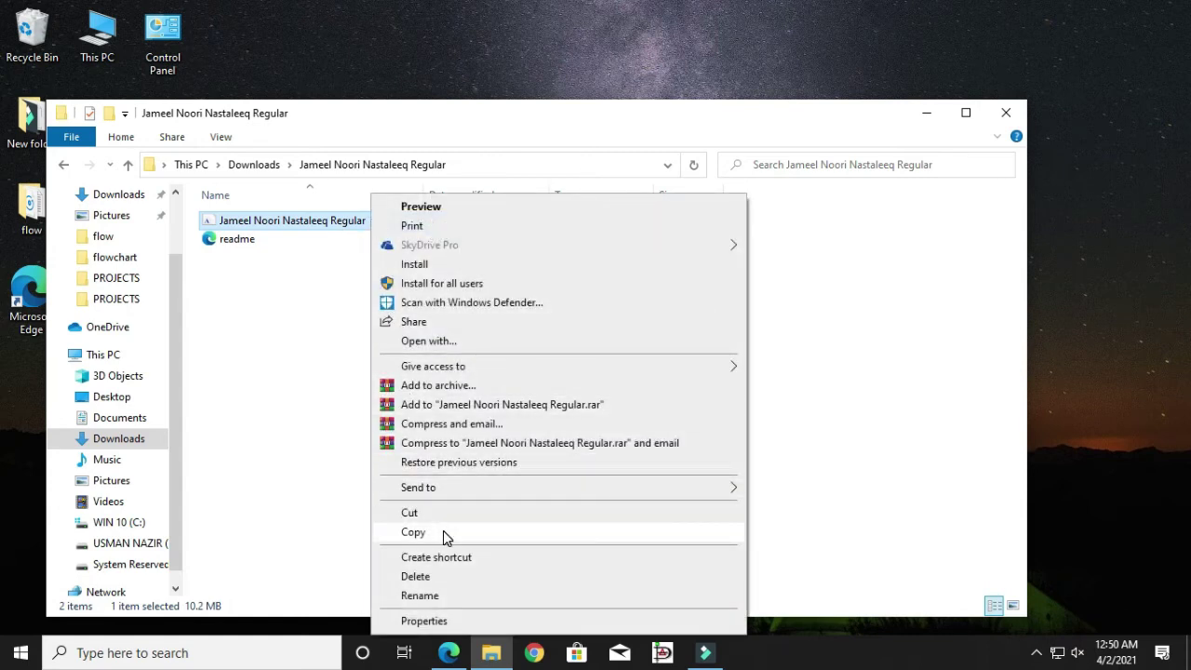
pyautogui.click(413, 532)
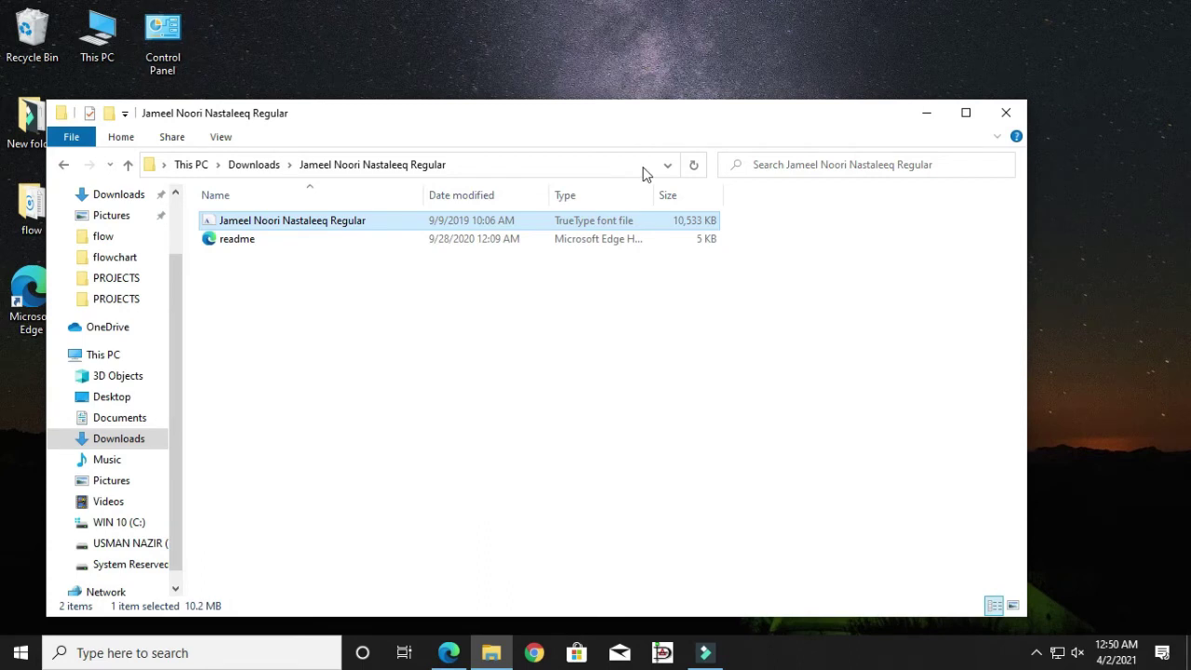
pyautogui.moveTo(838, 122); pyautogui.dragTo(937, 142)
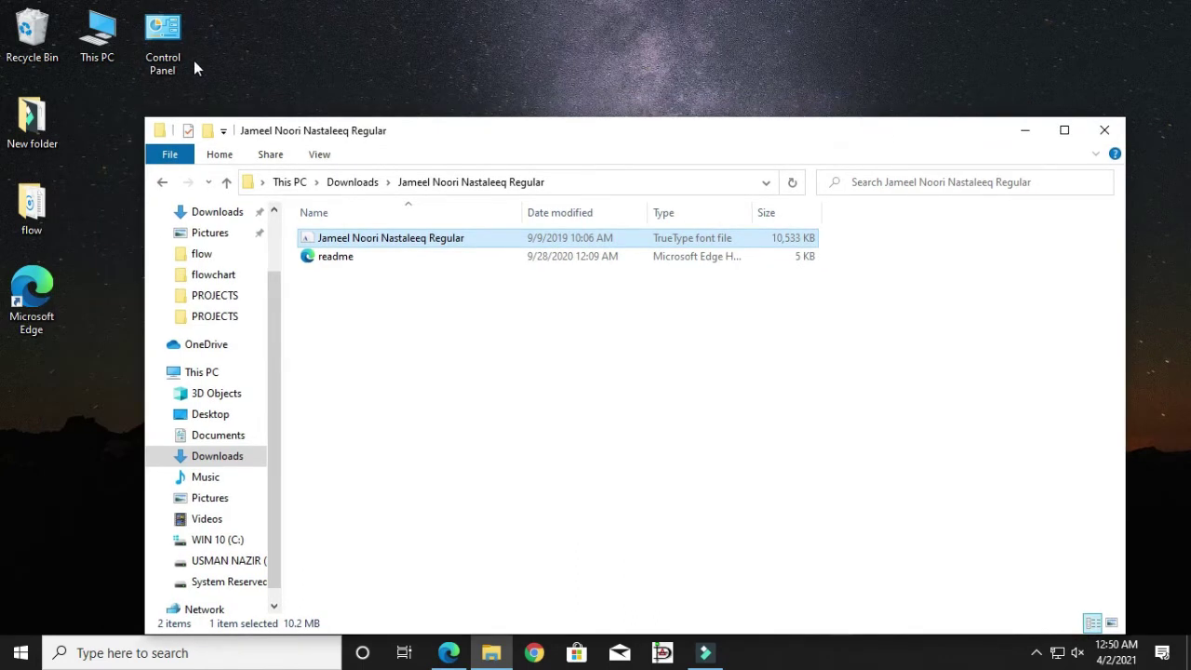
# Open the Fonts collection in Control Panel.
pyautogui.click(166, 42)
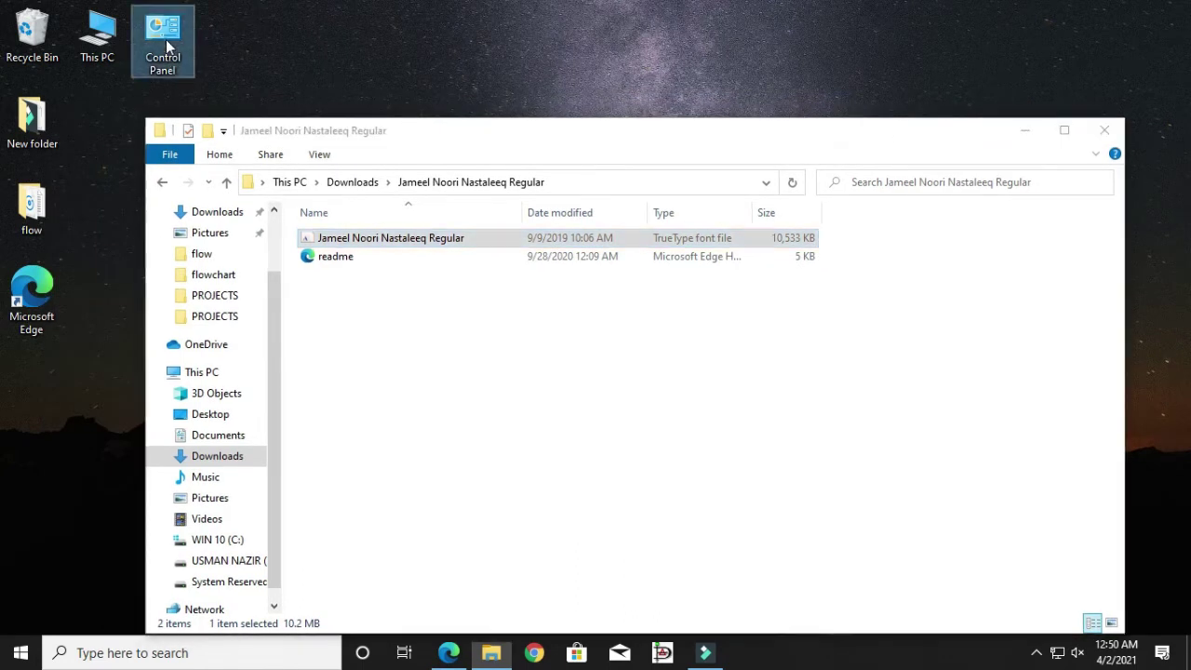
pyautogui.doubleClick(165, 39)
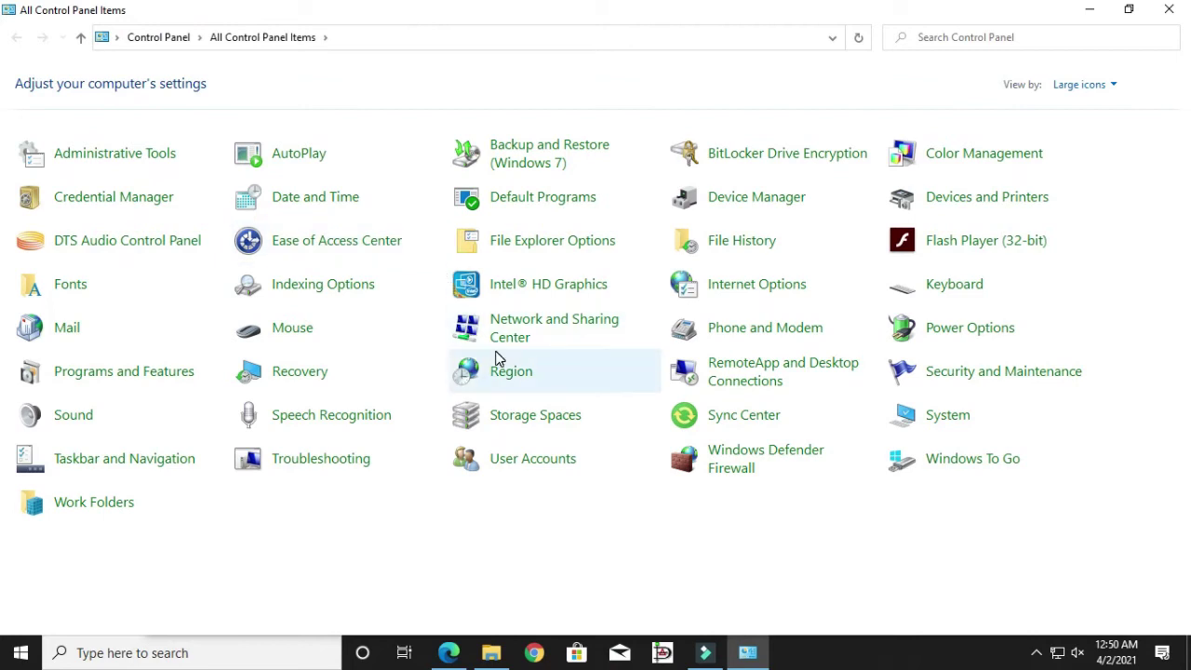
pyautogui.click(70, 292)
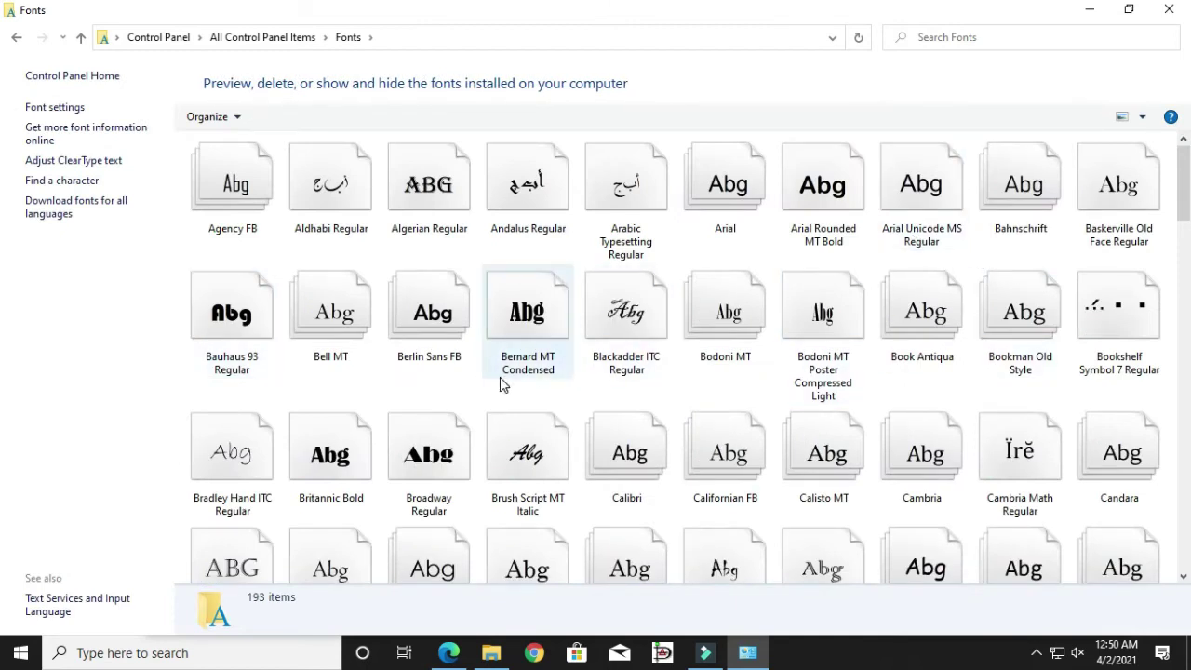
# Paste the copied font into Fonts, confirm Jameel Noori Nastaleeq Regular is listed, then close the window.
pyautogui.click(390, 392)
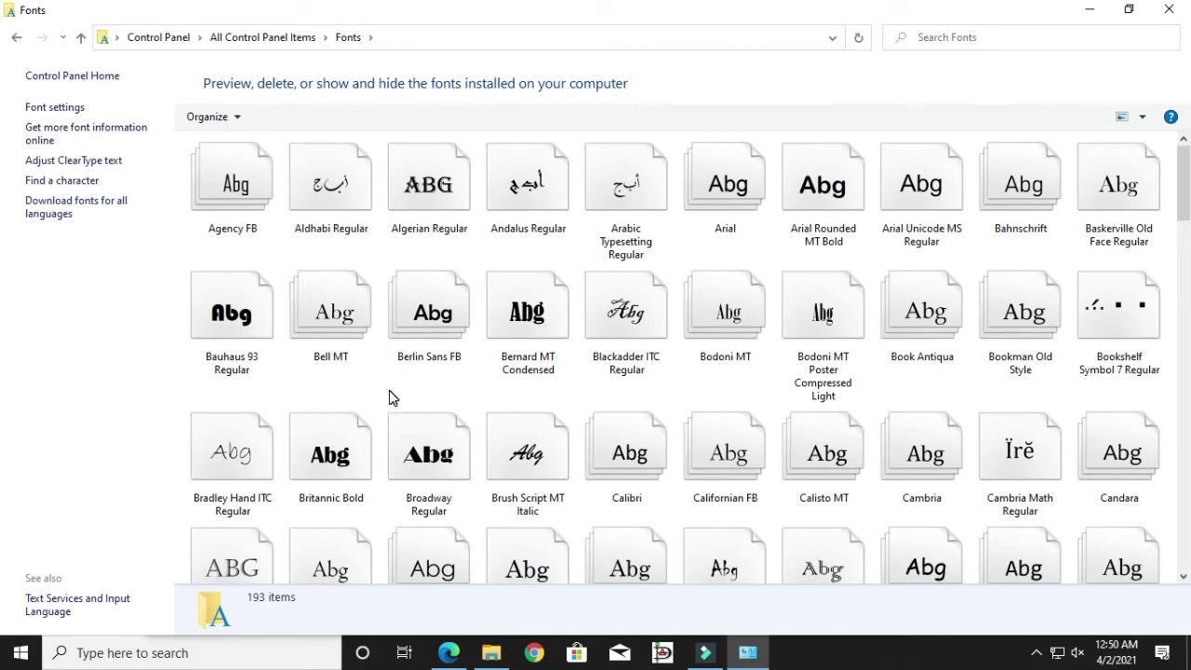
pyautogui.rightClick(390, 397)
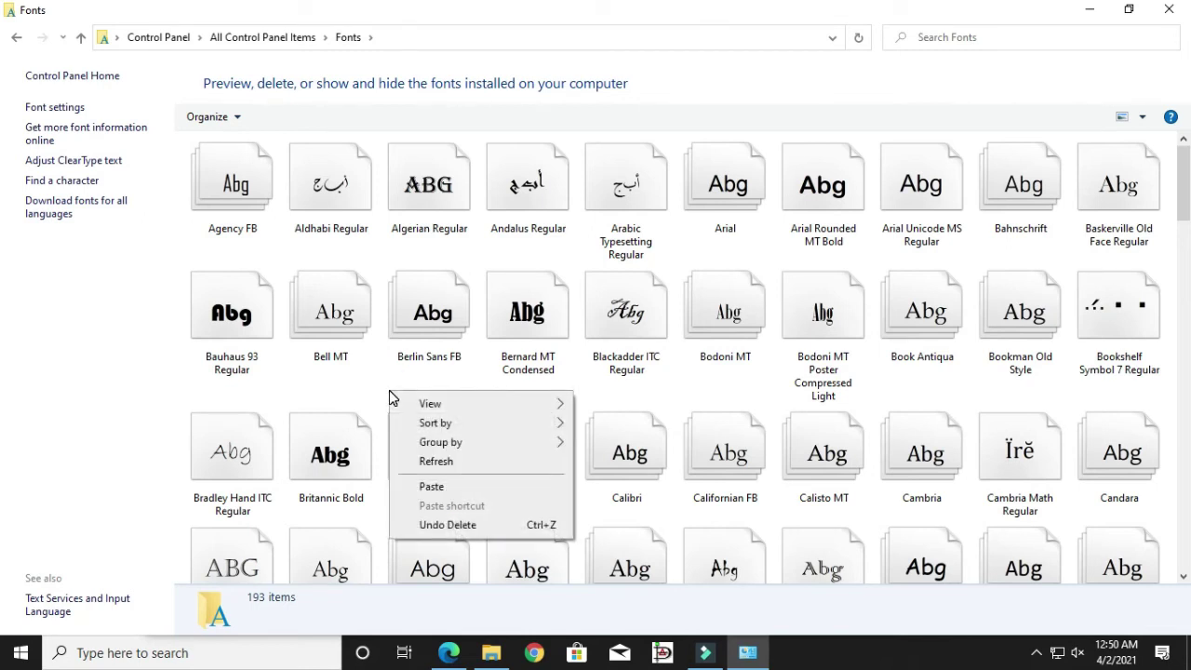
pyautogui.click(431, 486)
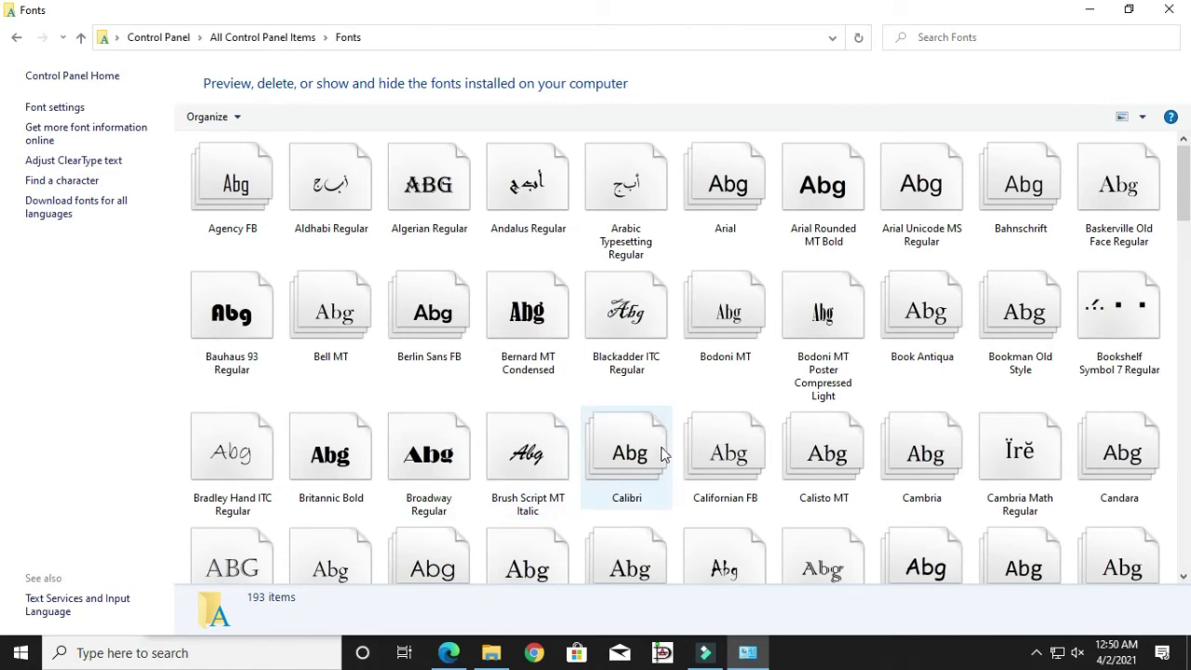
pyautogui.click(1045, 327)
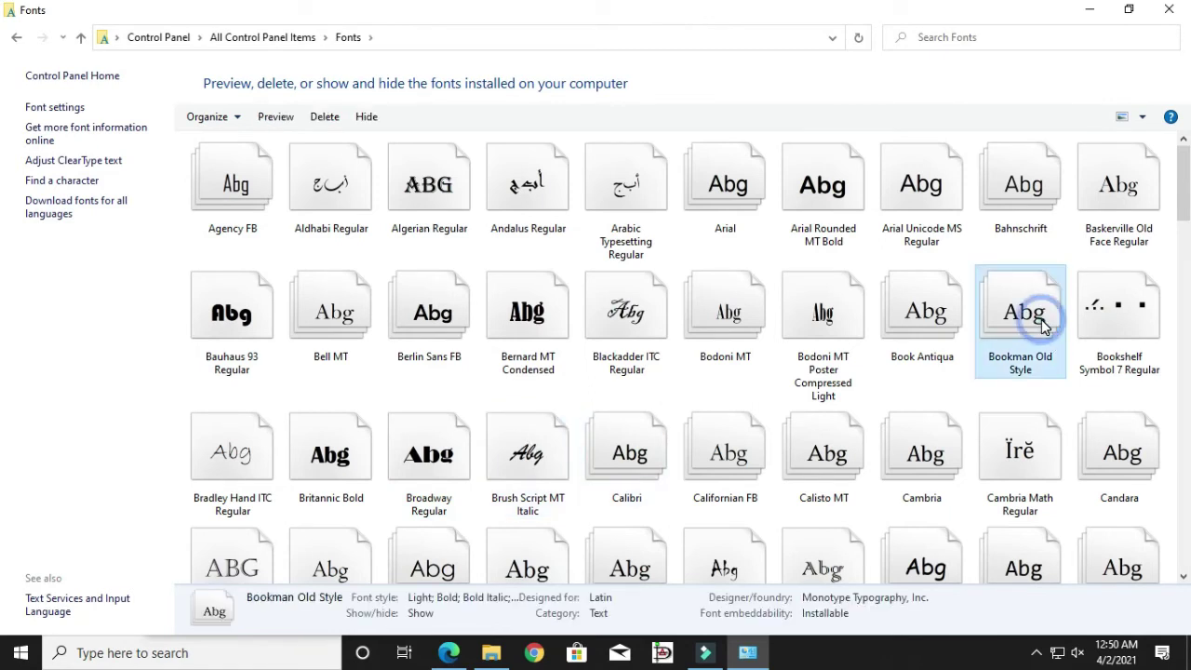
pyautogui.press('j')
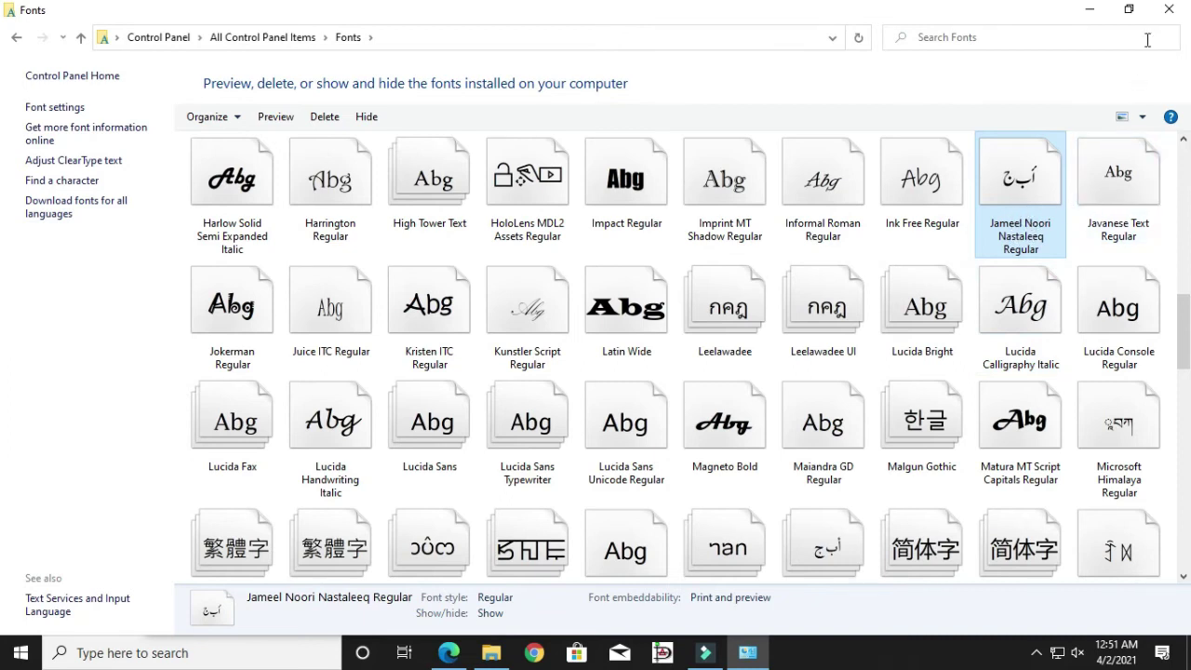
pyautogui.click(1168, 10)
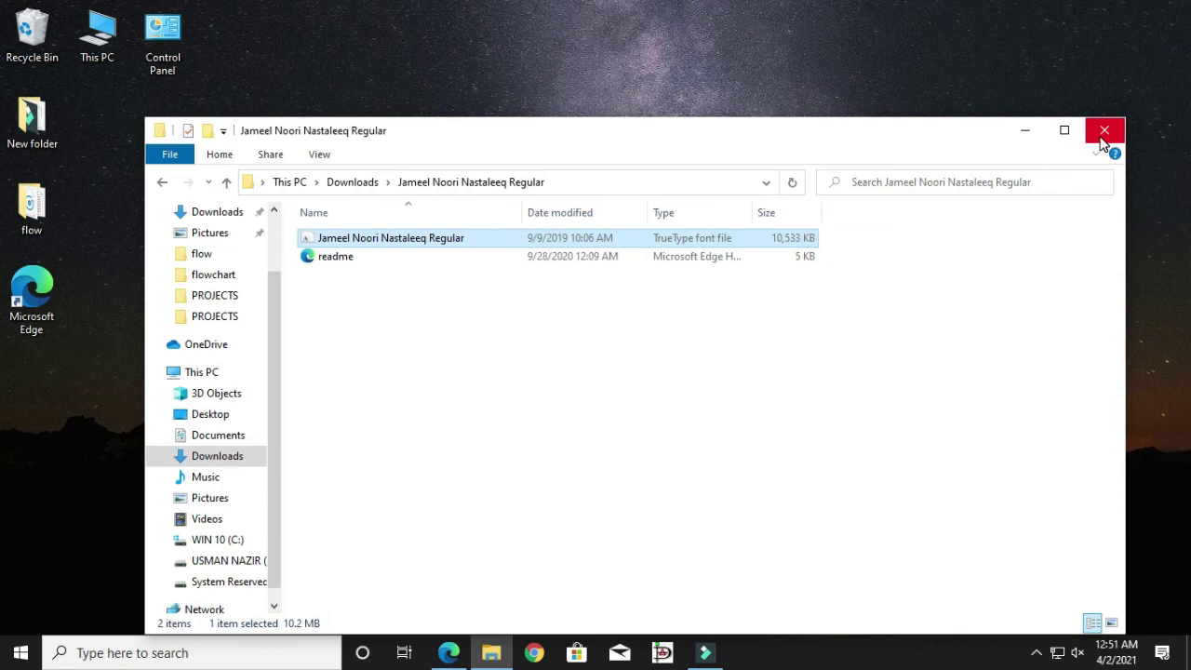
# Use Extract Here on urdu-paksign-keyboard.zip to extract it in Downloads.
pyautogui.click(163, 183)
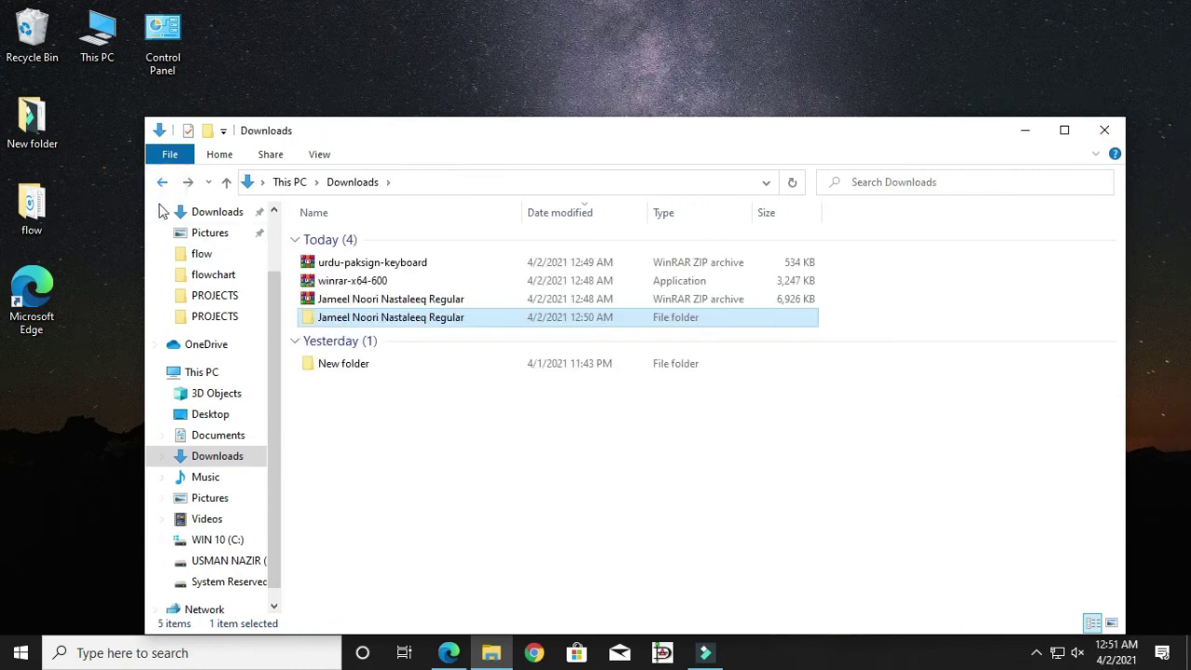
pyautogui.click(384, 265)
pyautogui.rightClick(385, 270)
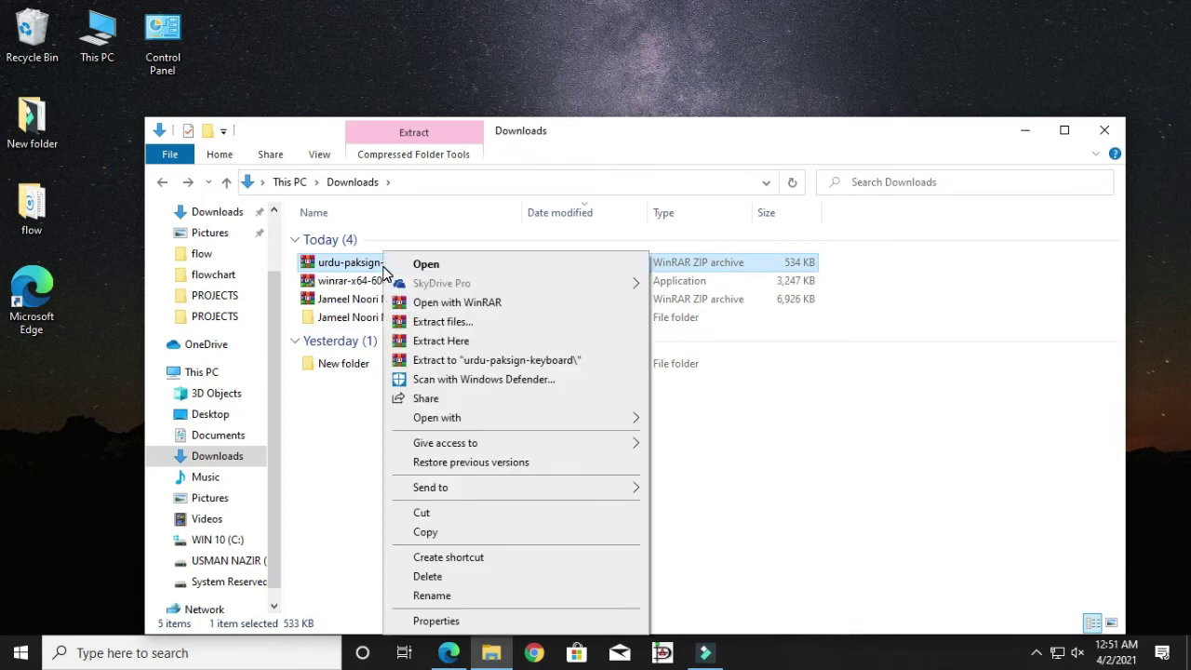
pyautogui.click(469, 341)
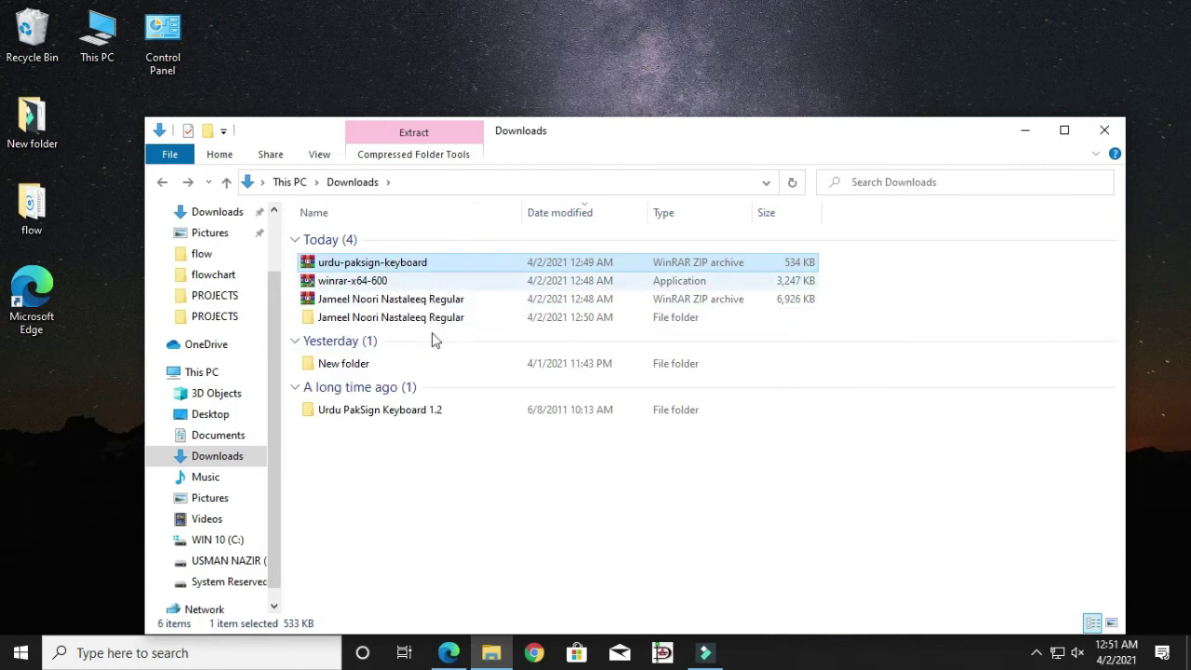
# Run setup from the Urdu PakSign Keyboard 1.2 folder, approve the permission prompt and finish installation.
pyautogui.click(401, 417)
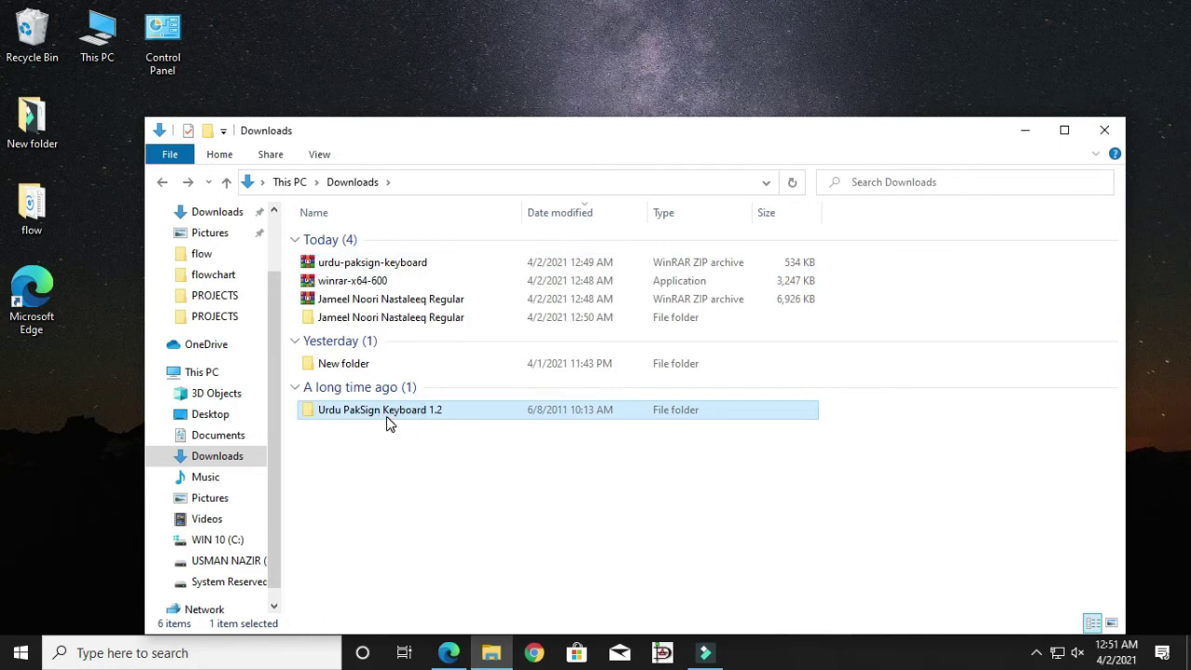
pyautogui.doubleClick(389, 415)
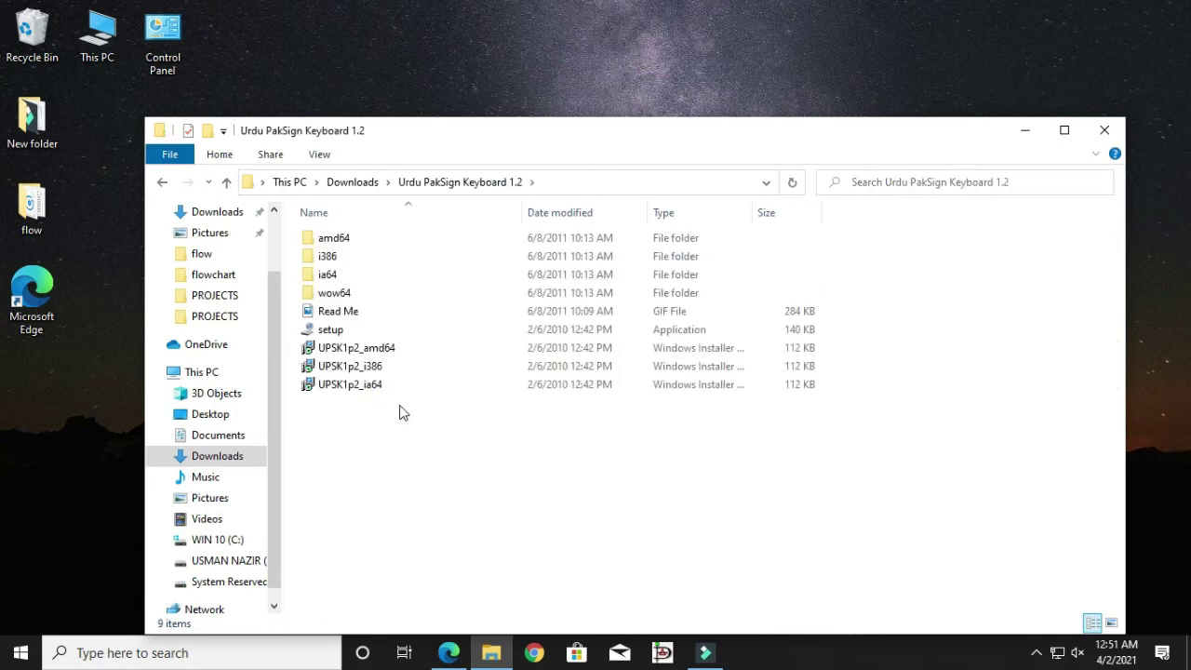
pyautogui.doubleClick(347, 337)
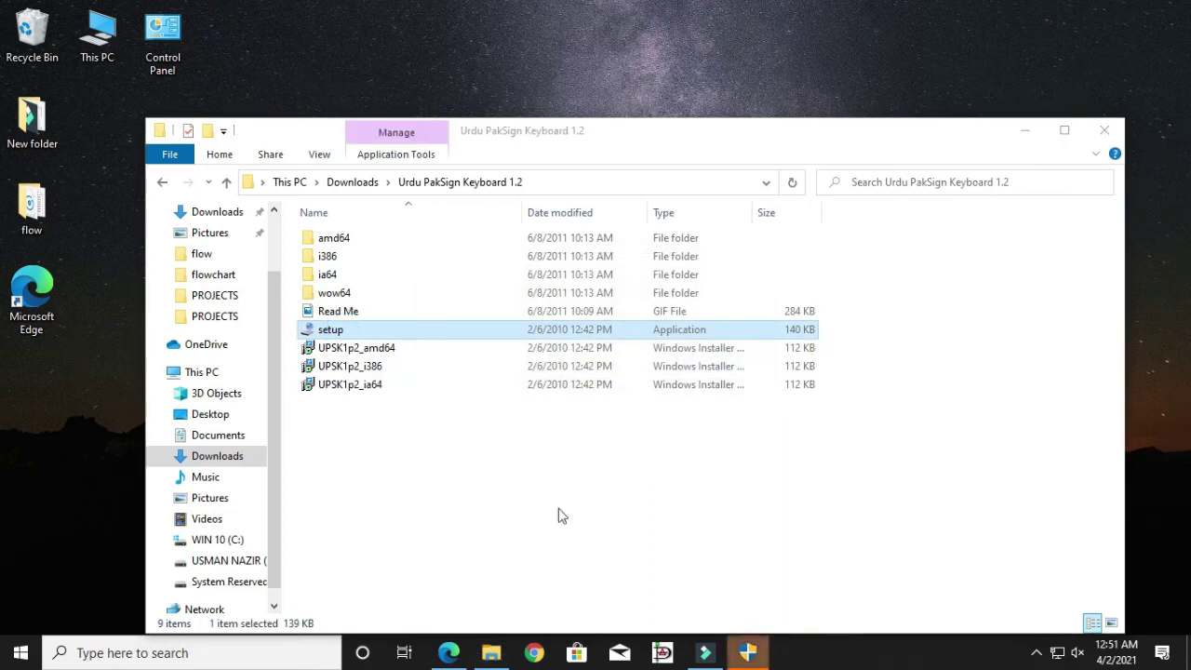
pyautogui.click(763, 654)
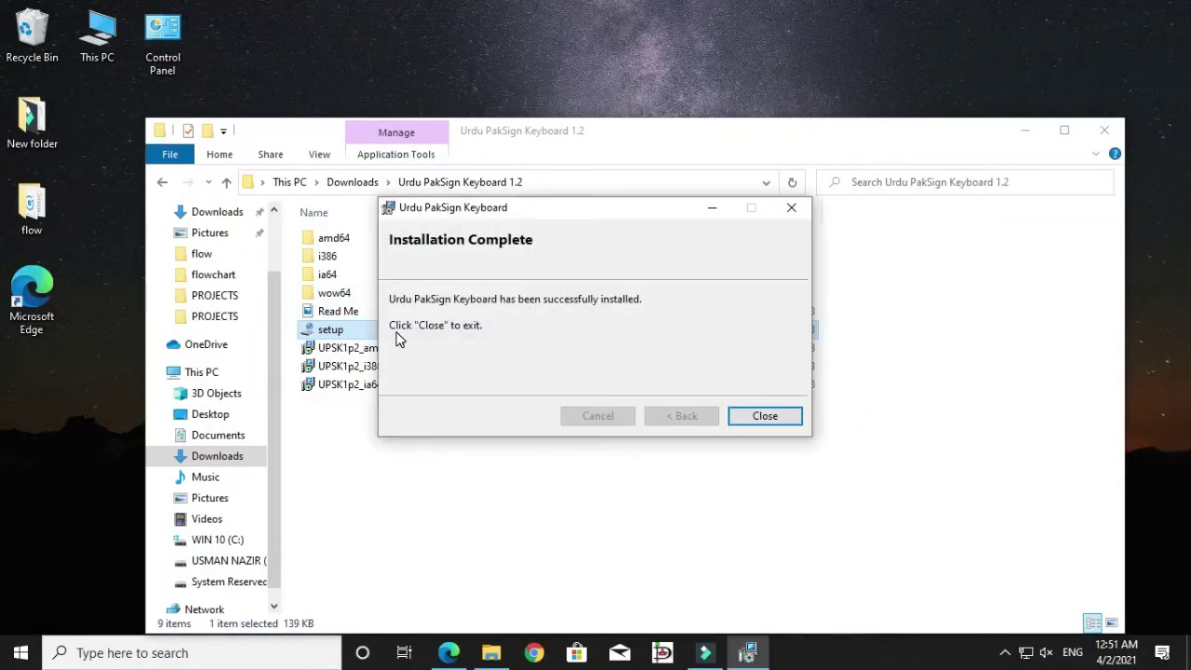
pyautogui.click(765, 420)
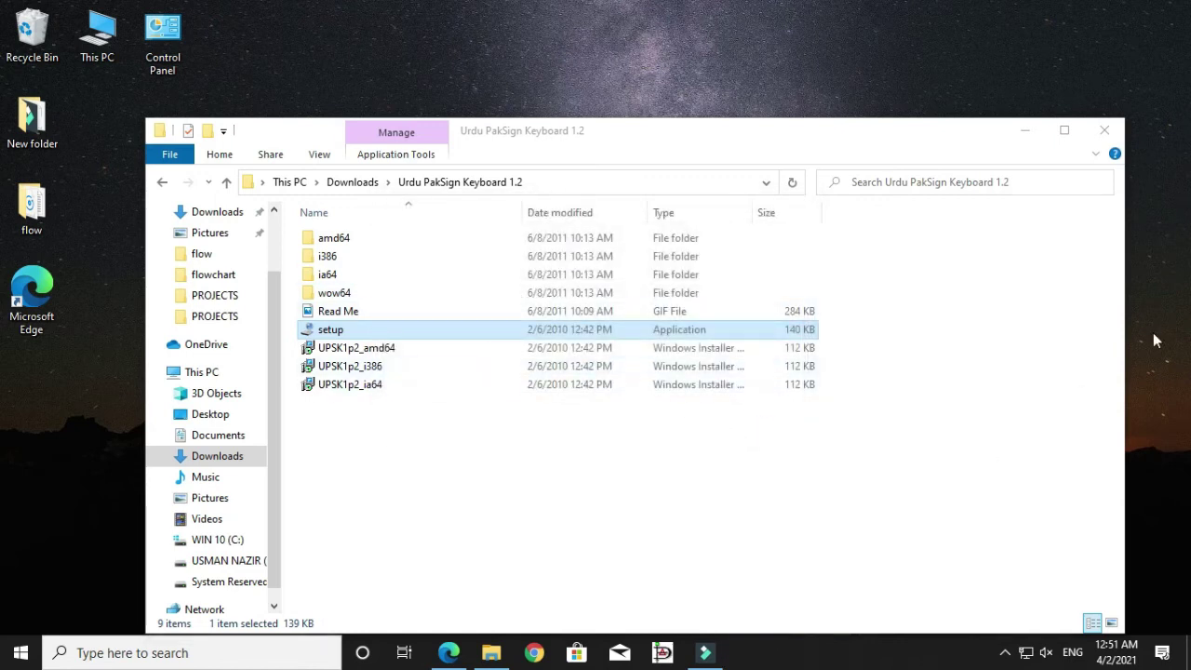
pyautogui.click(1104, 130)
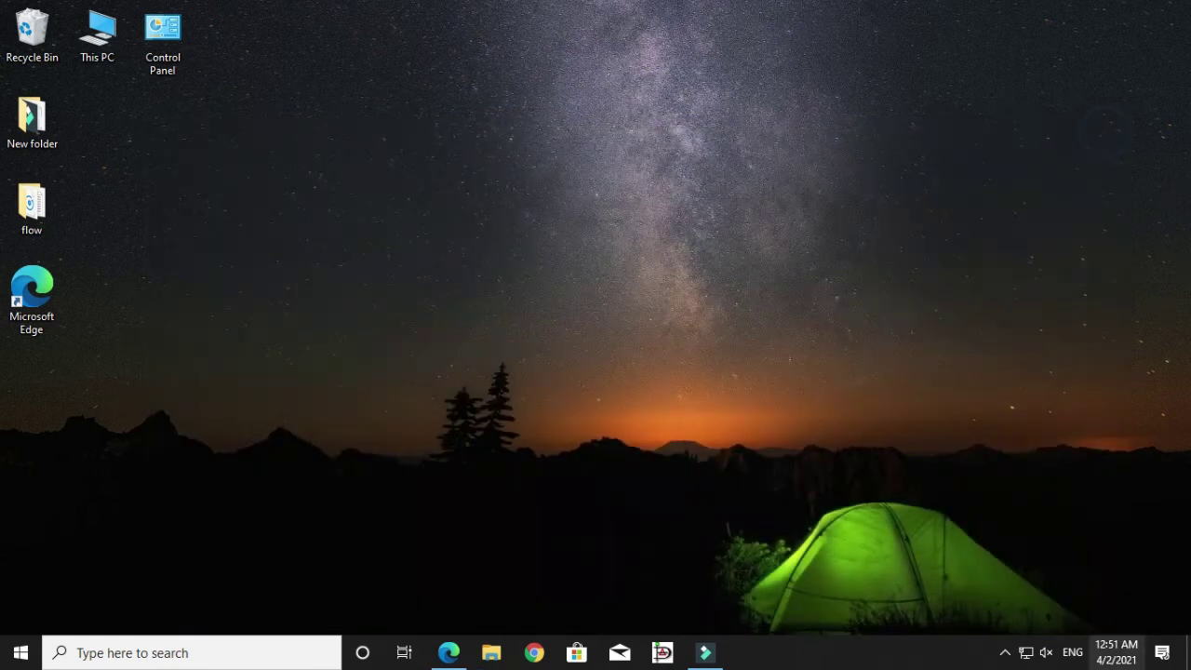
# Check the input language list and toggle between English and Urdu with Win+Space.
pyautogui.click(1075, 654)
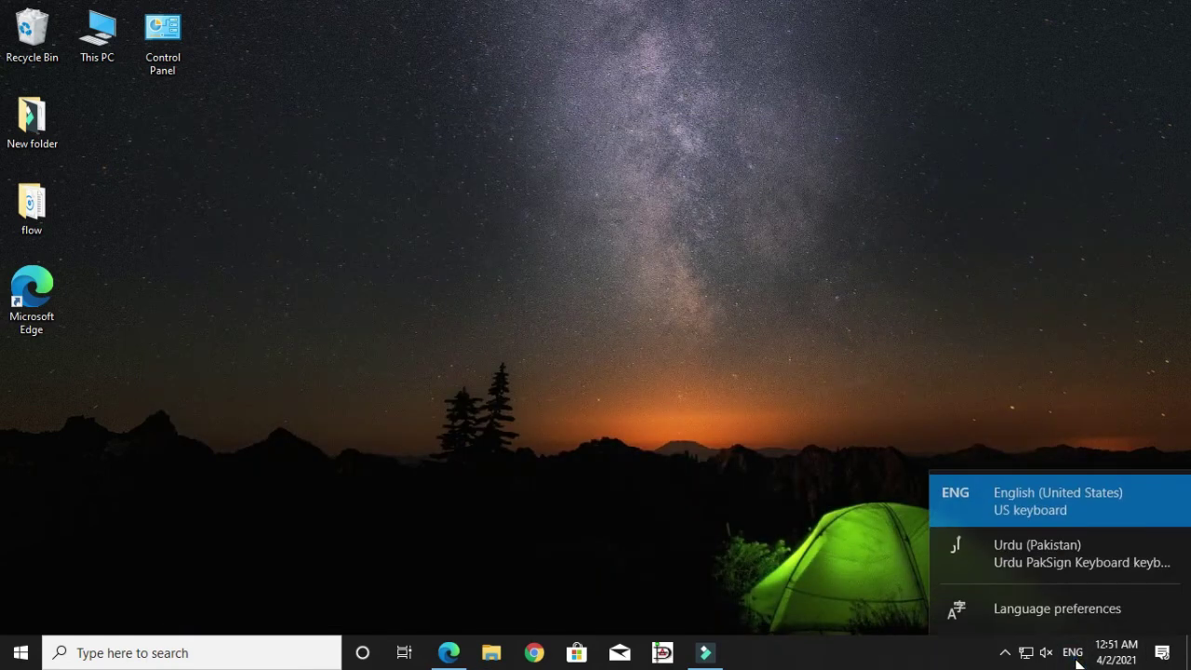
pyautogui.click(867, 408)
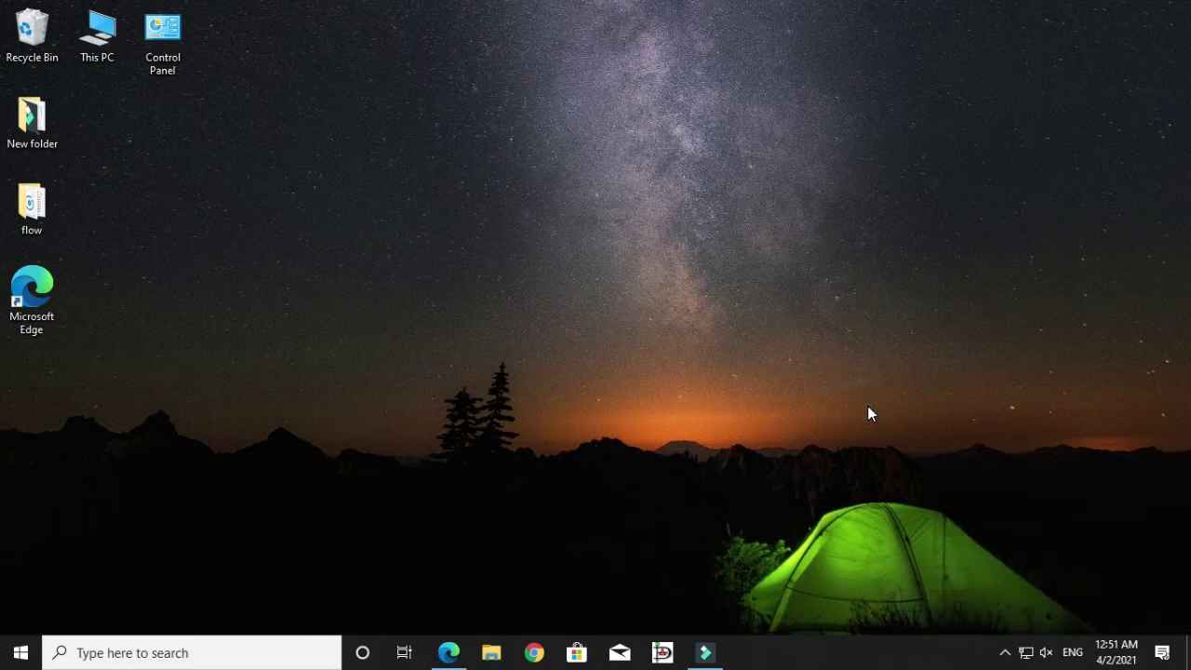
pyautogui.press('super+space')
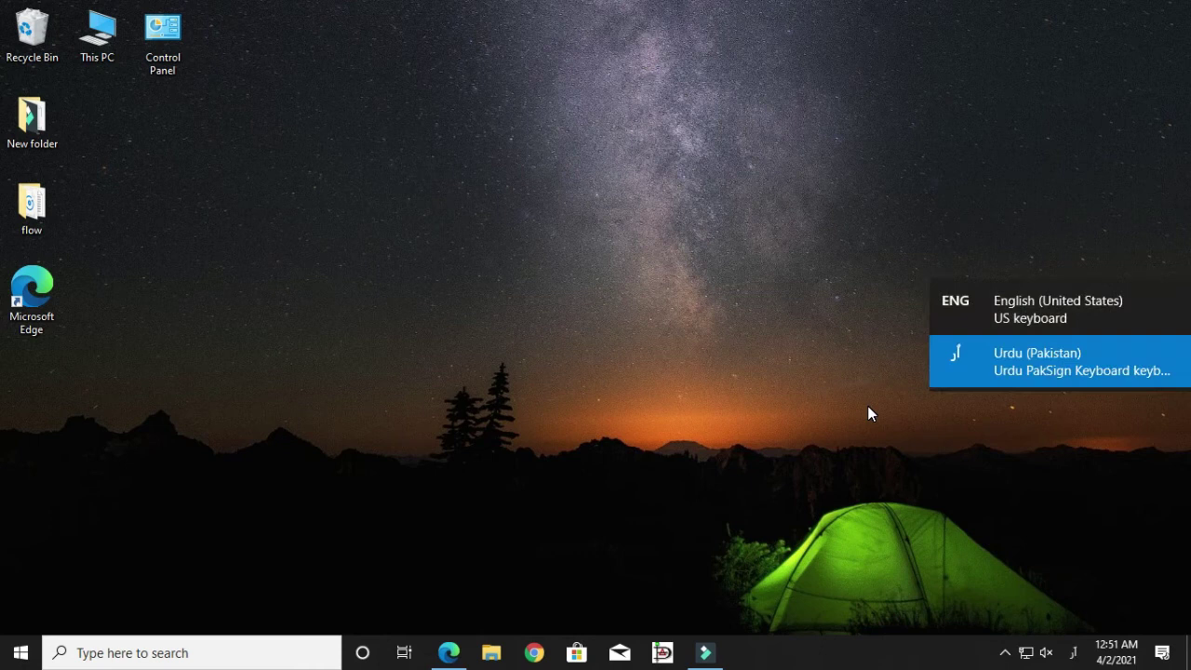
pyautogui.press('super+space')
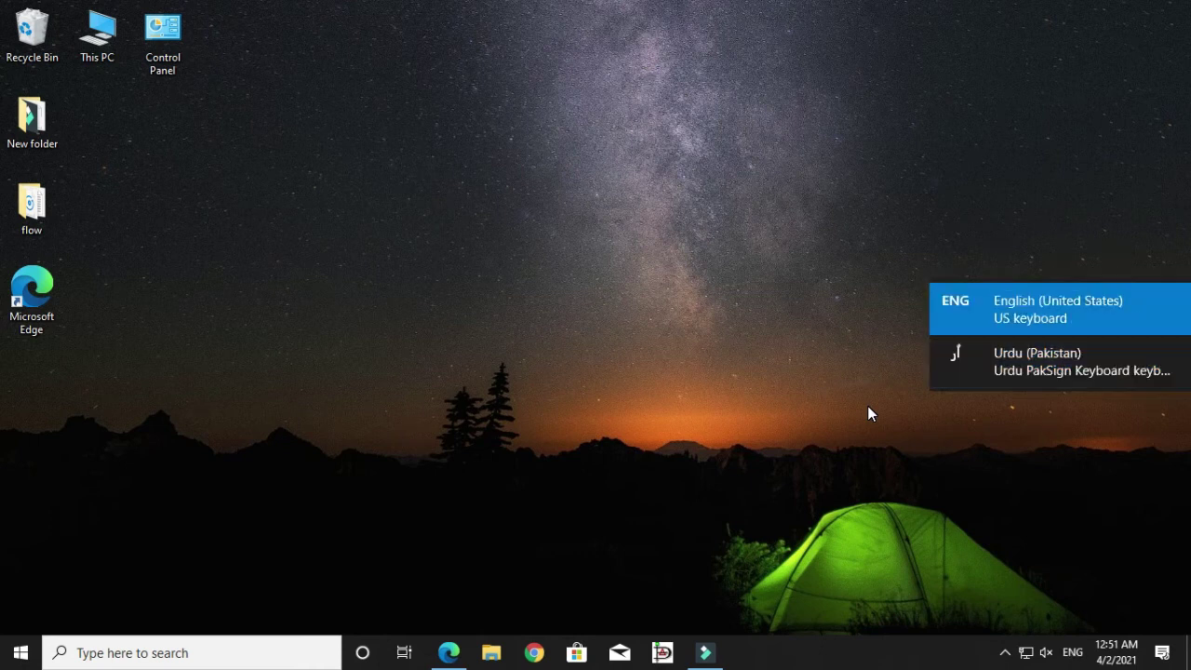
pyautogui.press('super+space')
pyautogui.press('super+space')
pyautogui.press('super+space')
pyautogui.press('super+space')
pyautogui.press('super+space')
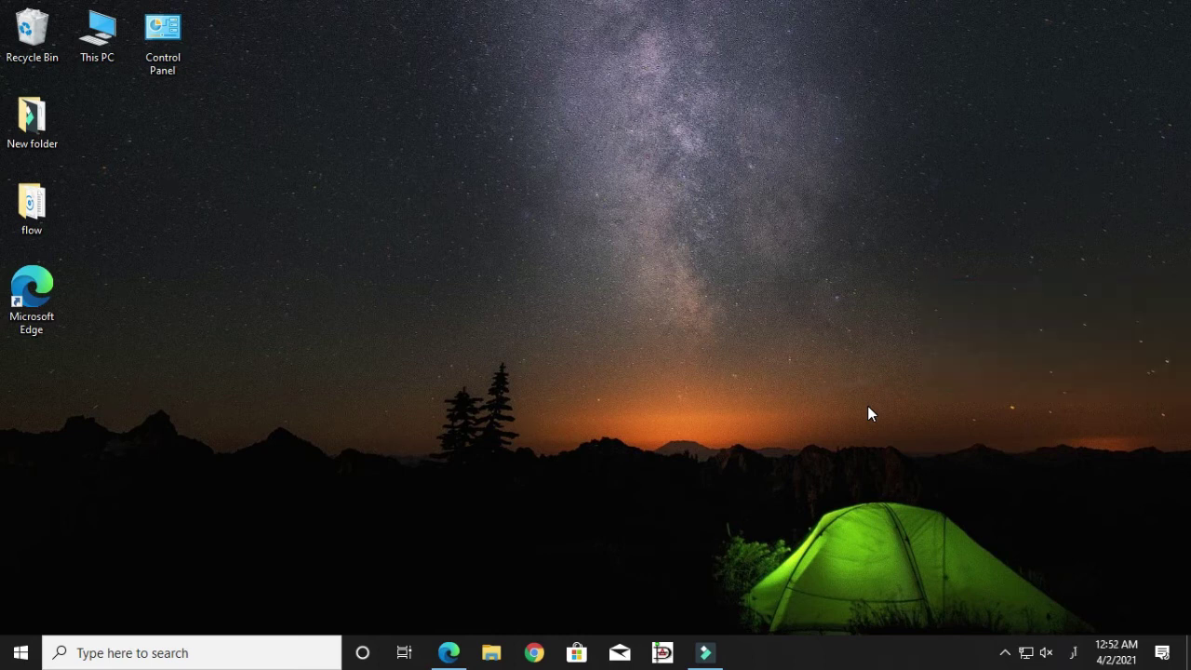
# Test Urdu typing in Windows search, then erase the test text.
pyautogui.click(256, 663)
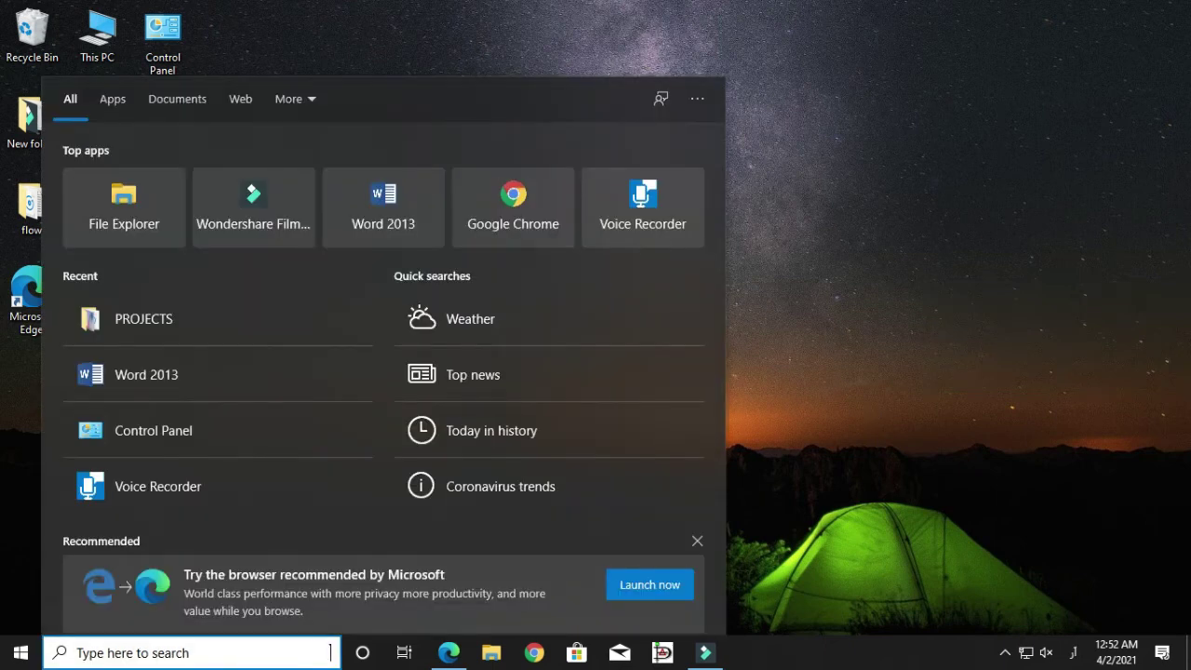
pyautogui.write('مس وه')
pyautogui.press('BackSpace')
pyautogui.write('پر')
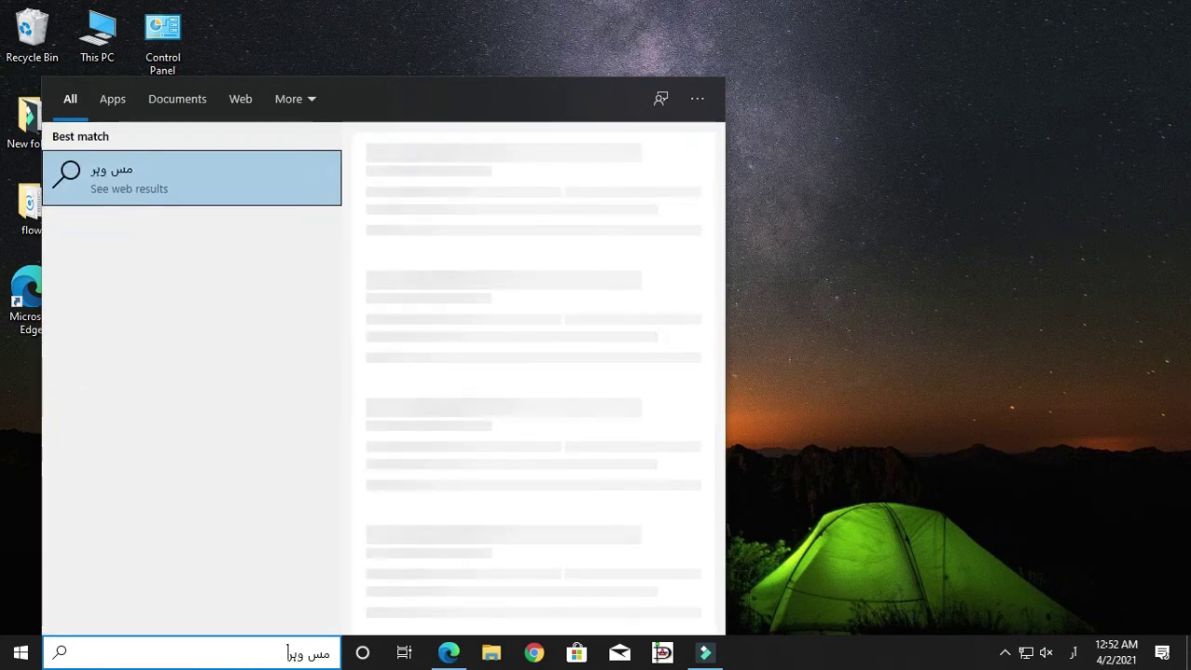
pyautogui.press('BackSpace')
pyautogui.press('BackSpace')
pyautogui.press('BackSpace')
pyautogui.press('BackSpace')
pyautogui.press('BackSpace')
pyautogui.press('BackSpace')
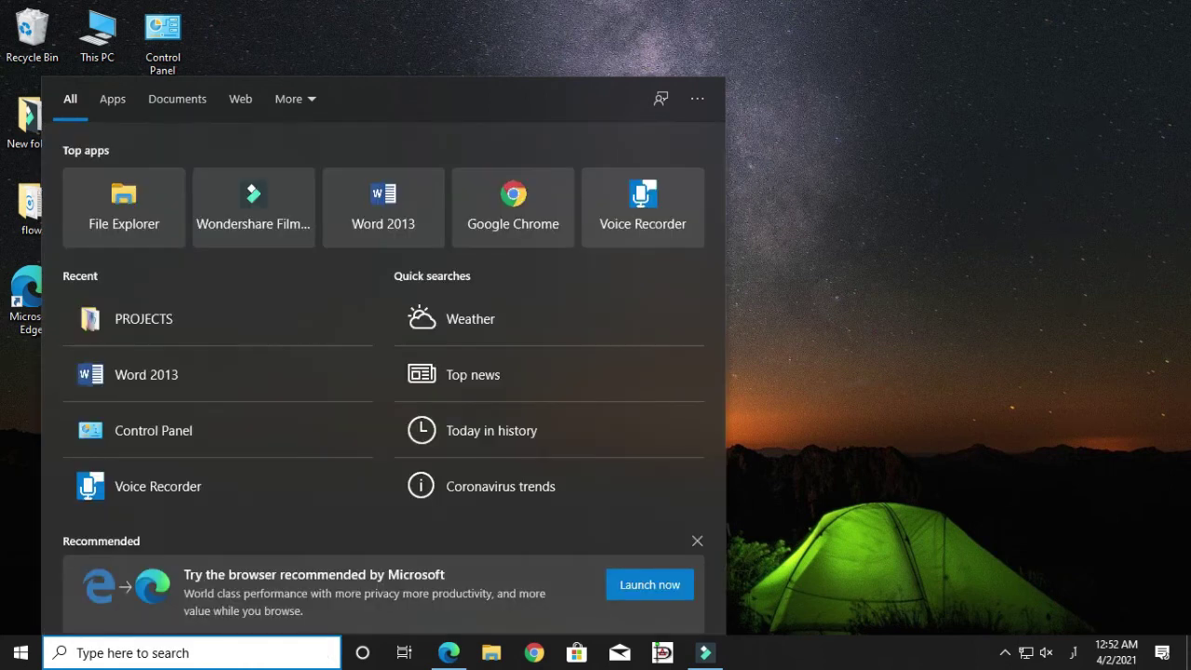
# Set the input language back to English and launch Word 2013.
pyautogui.click(1073, 652)
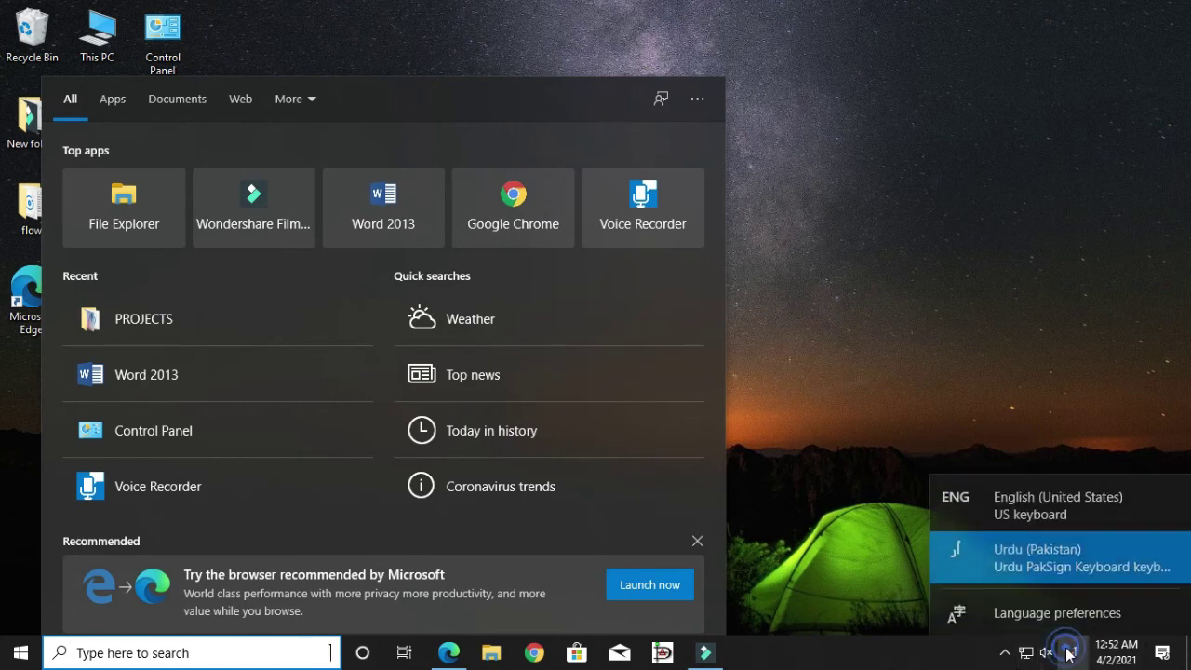
pyautogui.click(1026, 503)
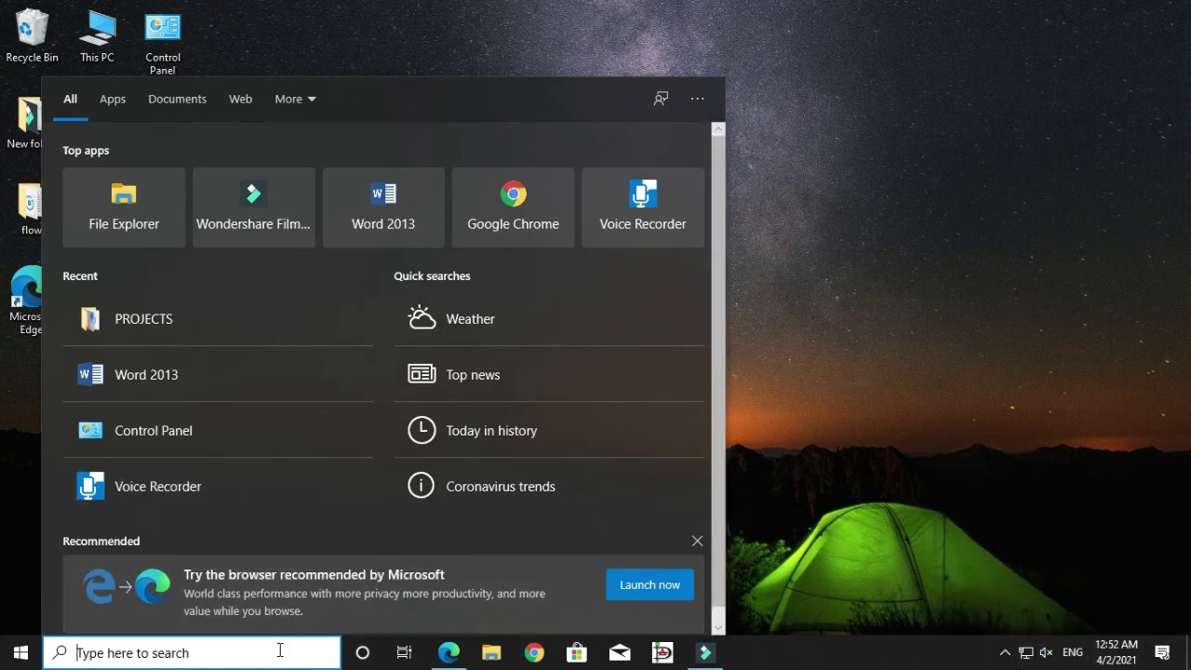
pyautogui.click(410, 211)
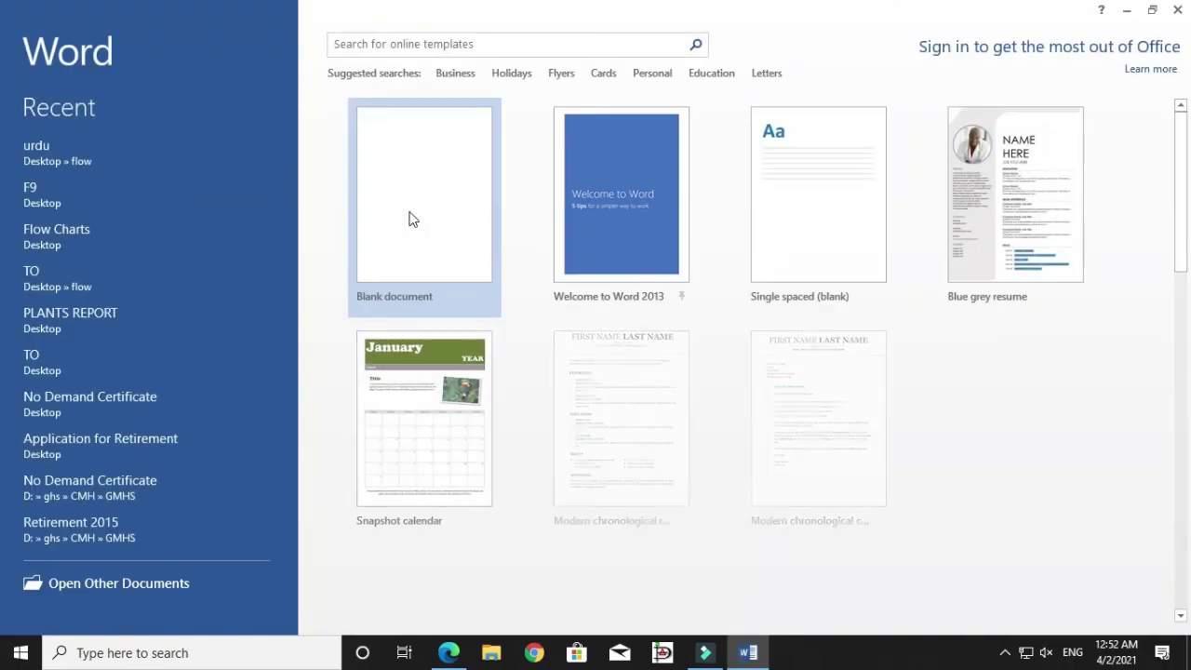
# Create a blank document and raise the font size to 24.
pyautogui.click(410, 214)
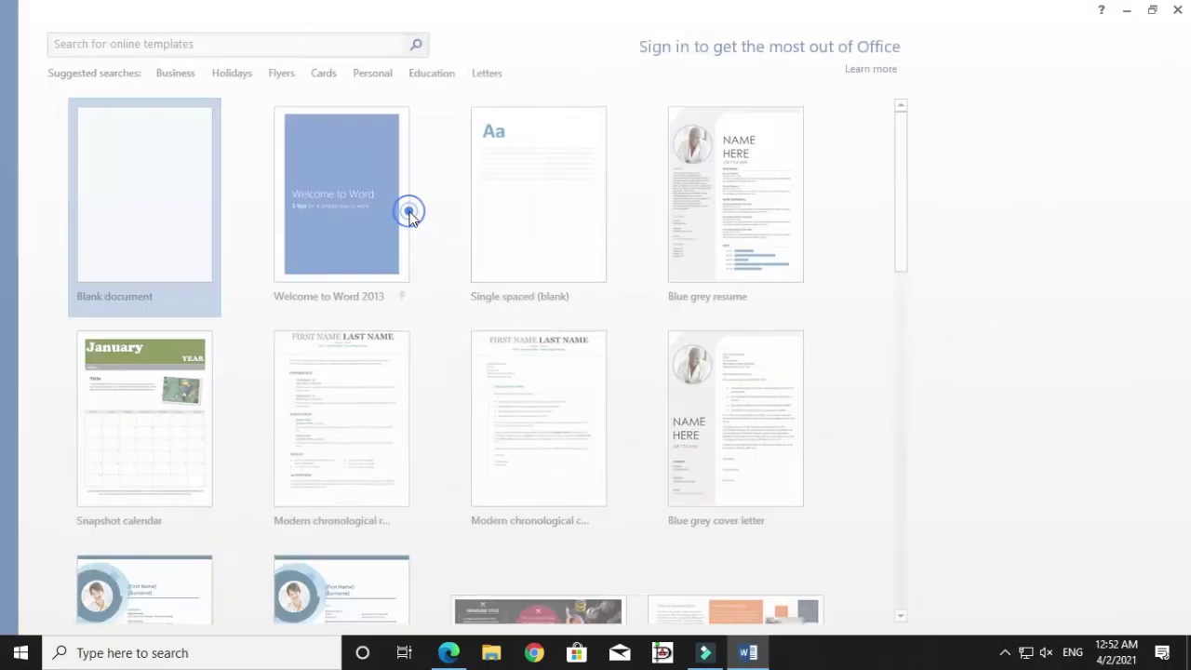
pyautogui.click(274, 67)
pyautogui.click(271, 64)
pyautogui.click(270, 64)
pyautogui.click(271, 64)
pyautogui.click(271, 63)
pyautogui.click(271, 63)
pyautogui.click(271, 64)
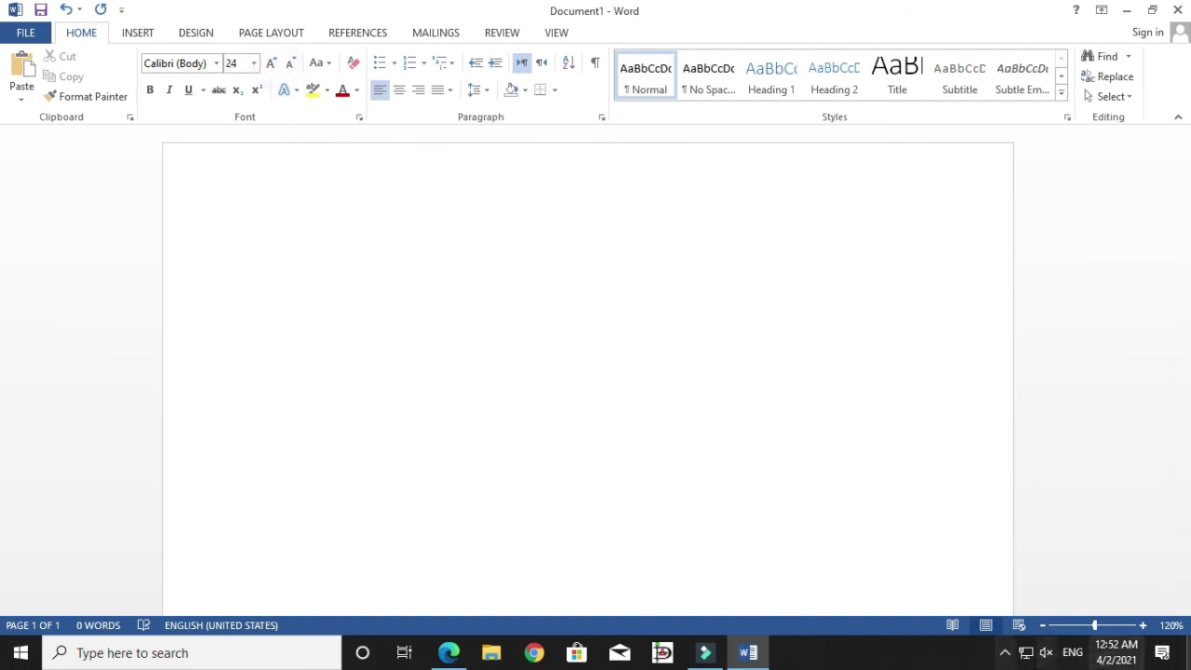
# Switch keyboard input to Urdu and set the font to Jameel Noori Nastaleeq.
pyautogui.click(1072, 652)
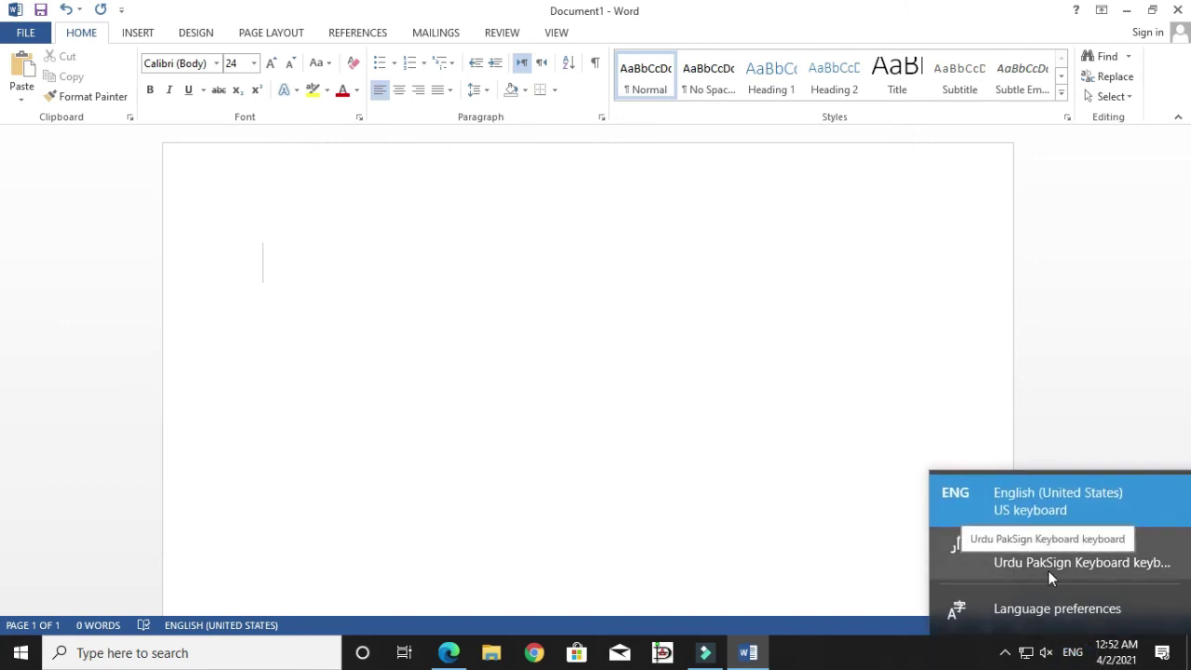
pyautogui.click(1005, 566)
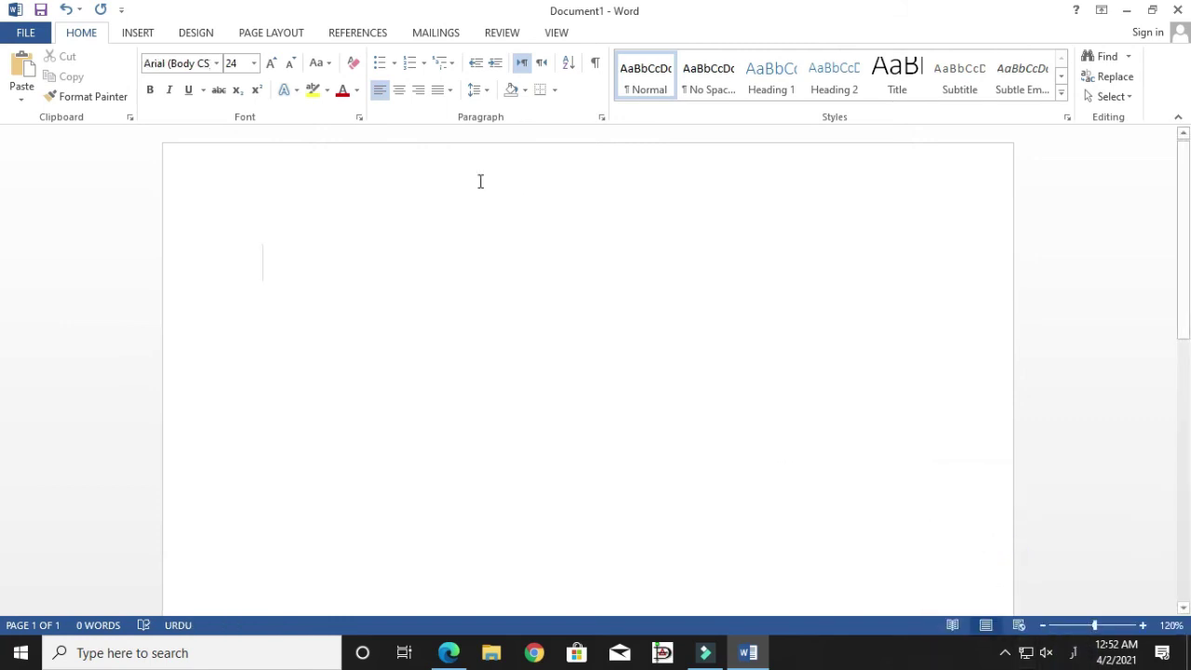
pyautogui.click(216, 63)
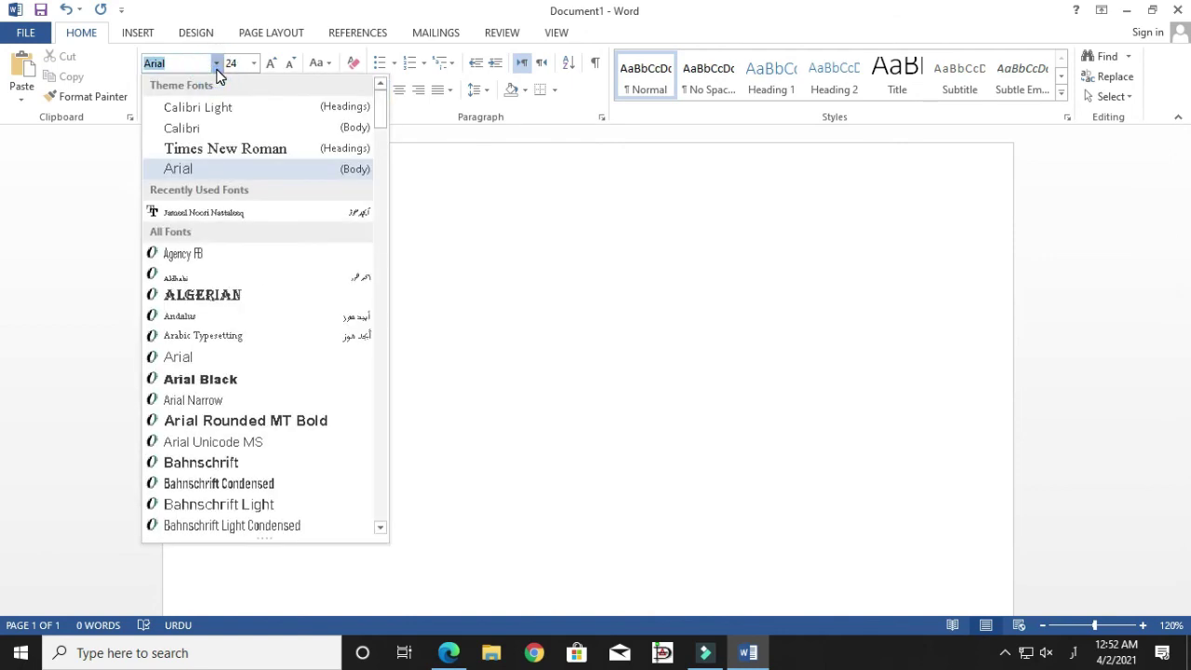
pyautogui.click(238, 216)
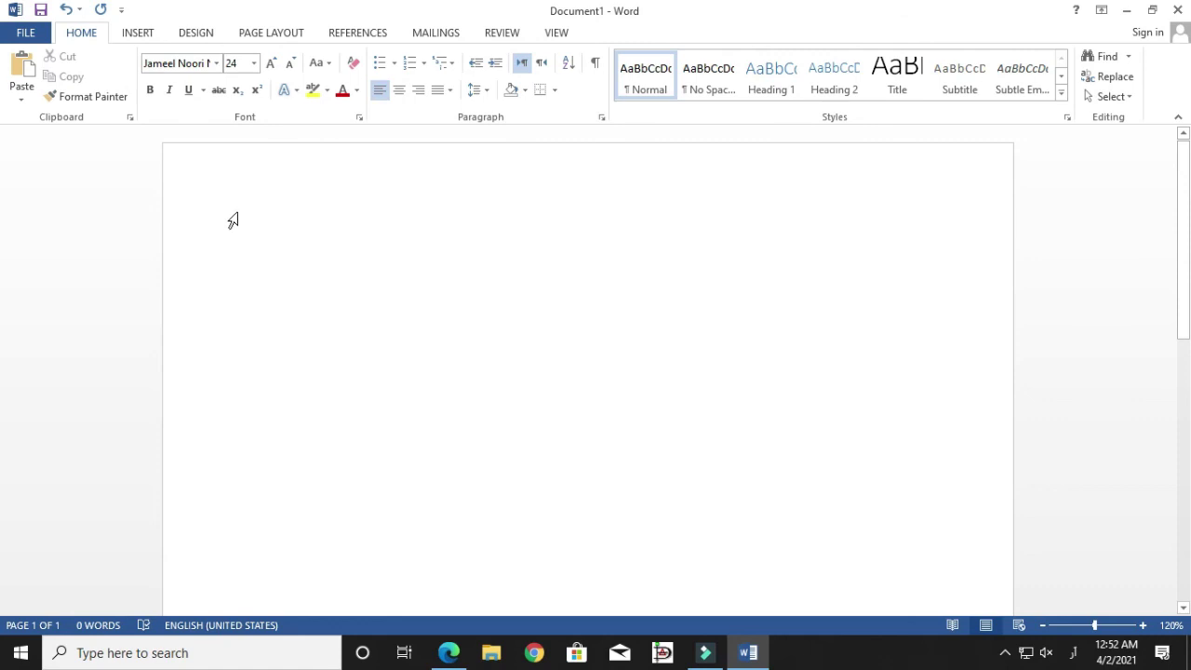
# Type the Urdu greeting 'اسلام علیکم' with trailing dashes, fixing a typo, then minimize and restore Word.
pyautogui.write('ر')
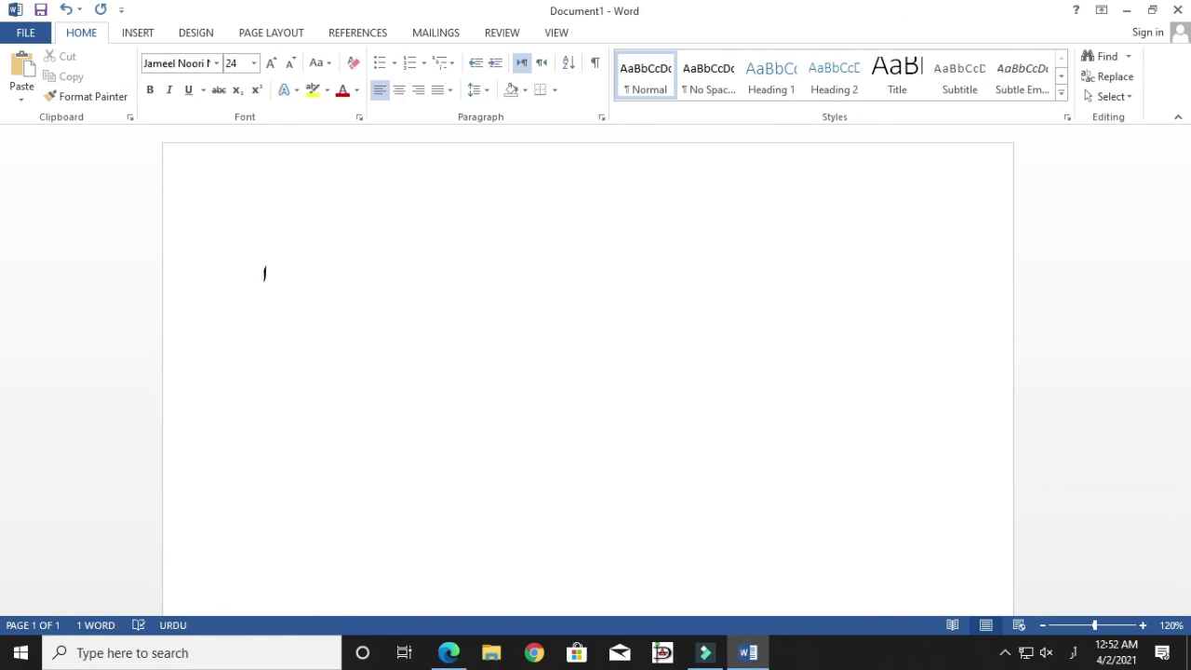
pyautogui.write('سل')
pyautogui.write('ام')
pyautogui.write('علی')
pyautogui.press('BackSpace')
pyautogui.press('BackSpace')
pyautogui.press('BackSpace')
pyautogui.write('عل')
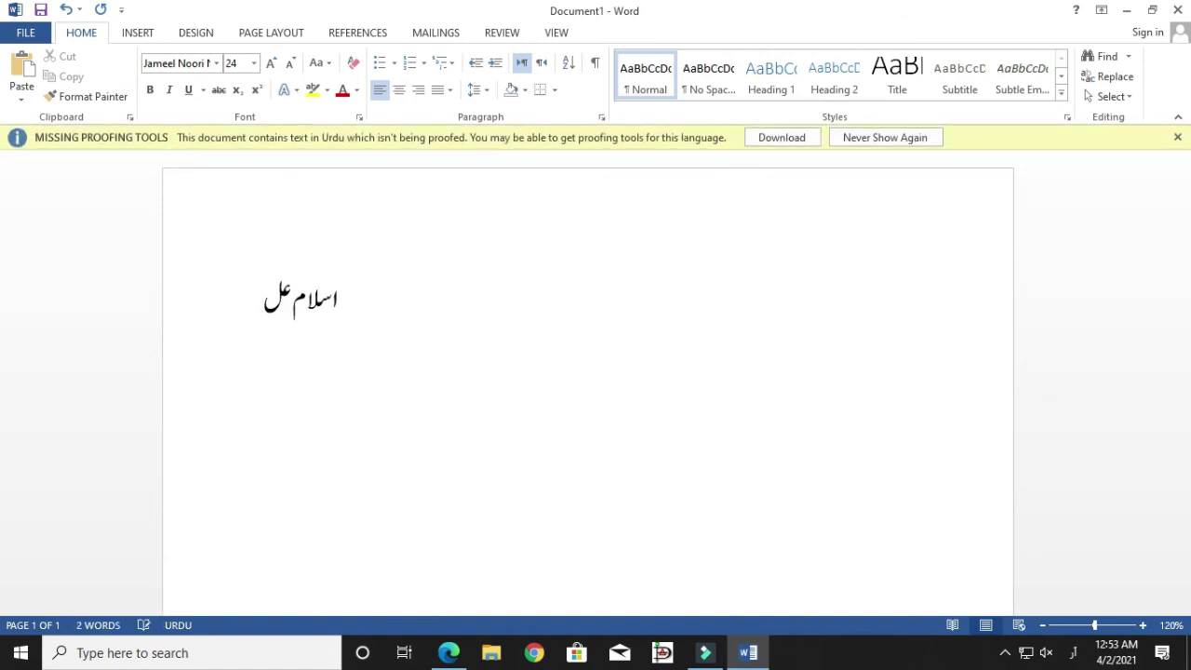
pyautogui.write('یکم---')
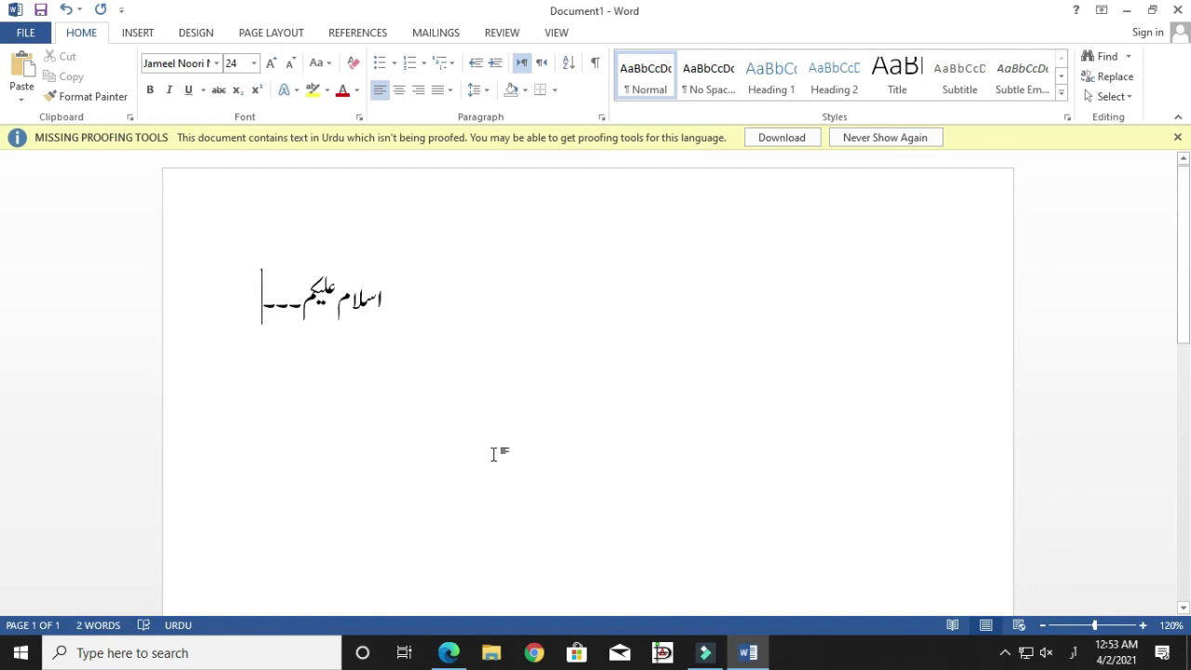
pyautogui.click(1126, 11)
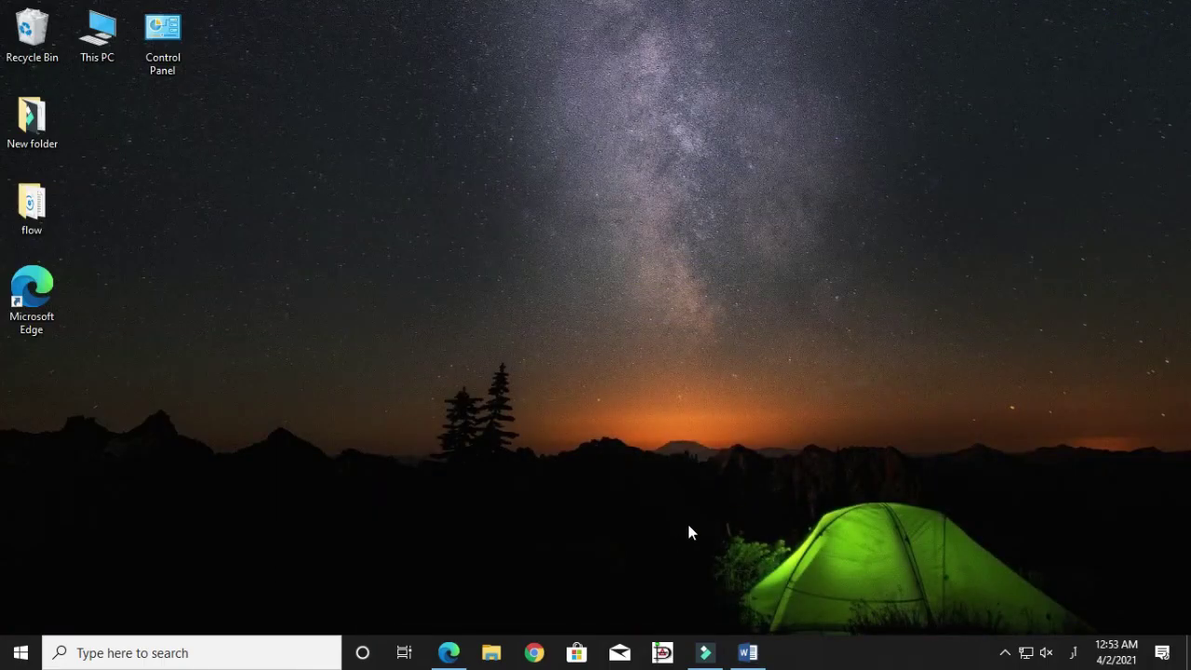
pyautogui.click(748, 651)
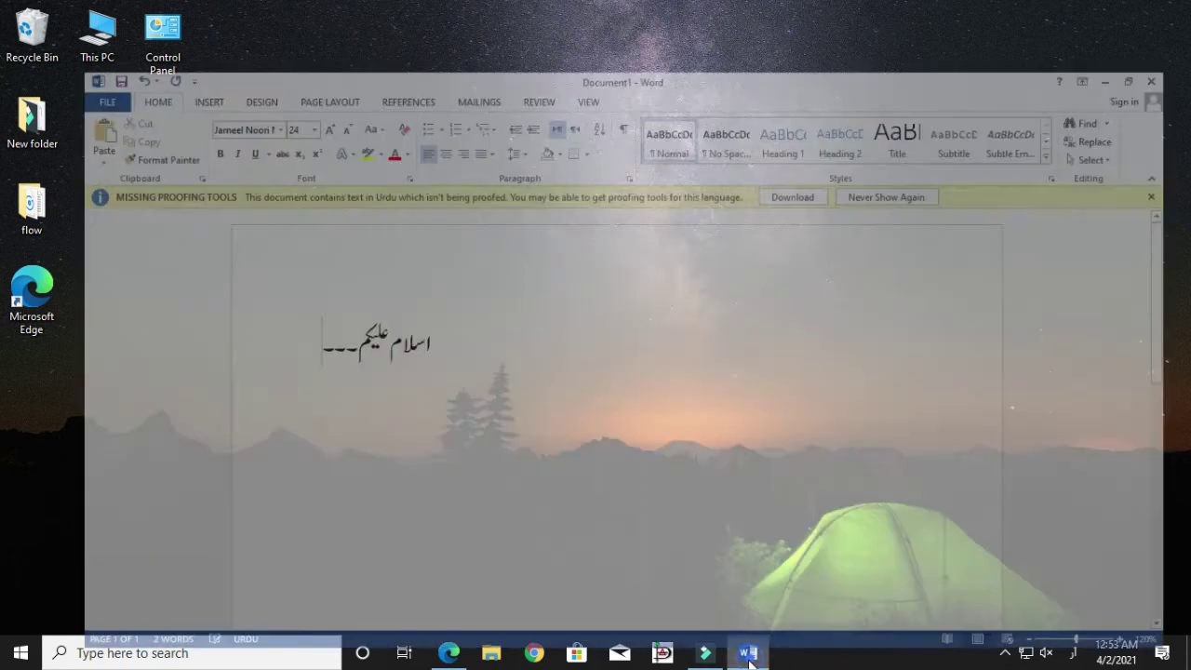